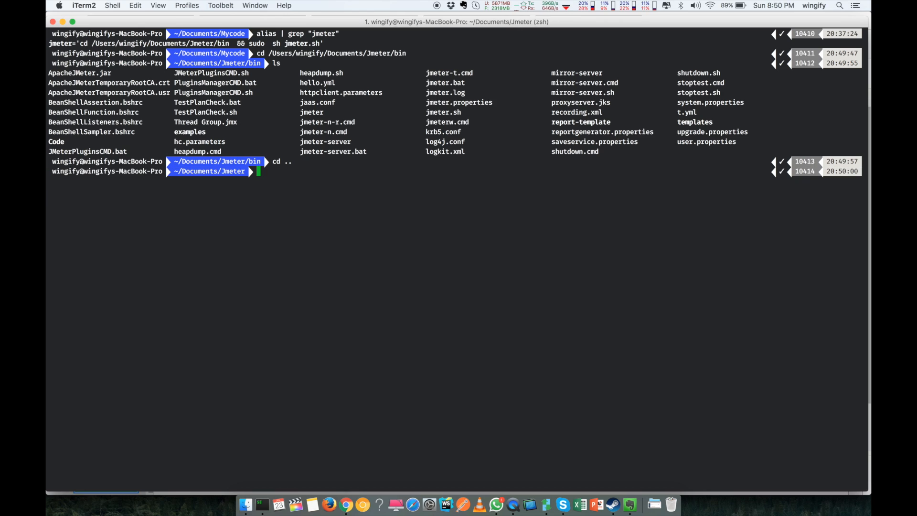
# Step: List the contents of the Jmeter folder with ls
pyautogui.write('ld')
pyautogui.press('Return')
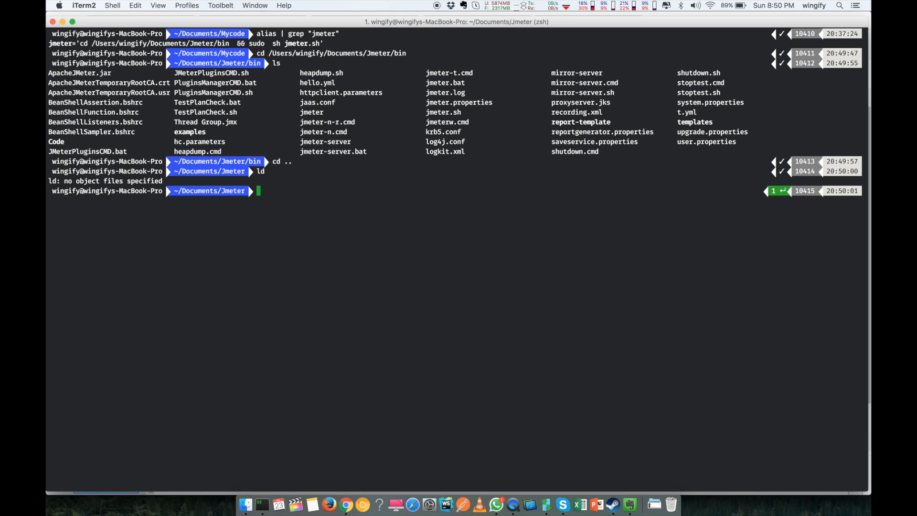
pyautogui.write('ls')
pyautogui.press('Return')
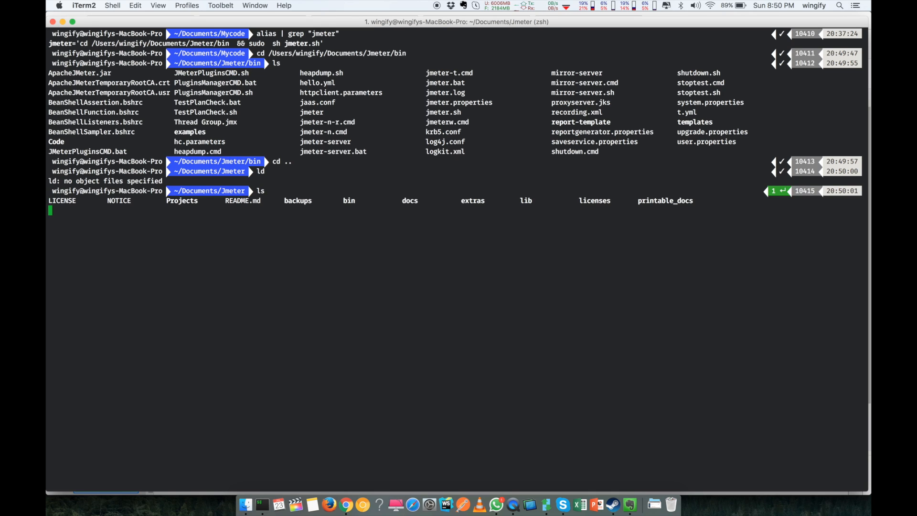
pyautogui.tripleClick(236, 201)
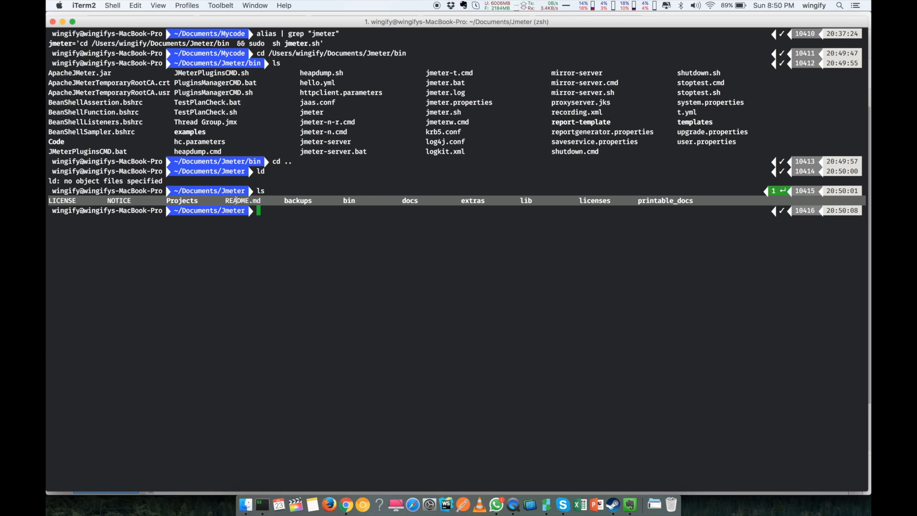
# Step: Change into the bin folder and launch JMeter with 'sh jmeter.sh'
pyautogui.write('cd')
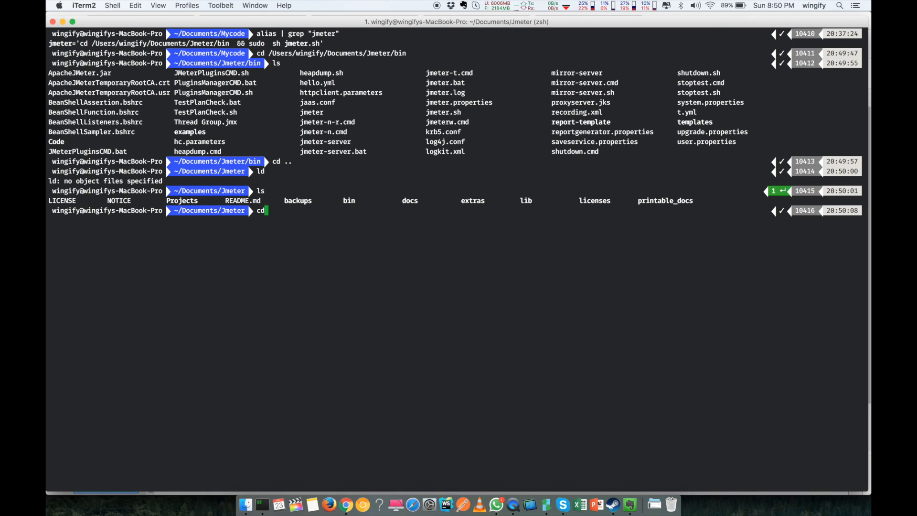
pyautogui.write(' bin')
pyautogui.press('Return')
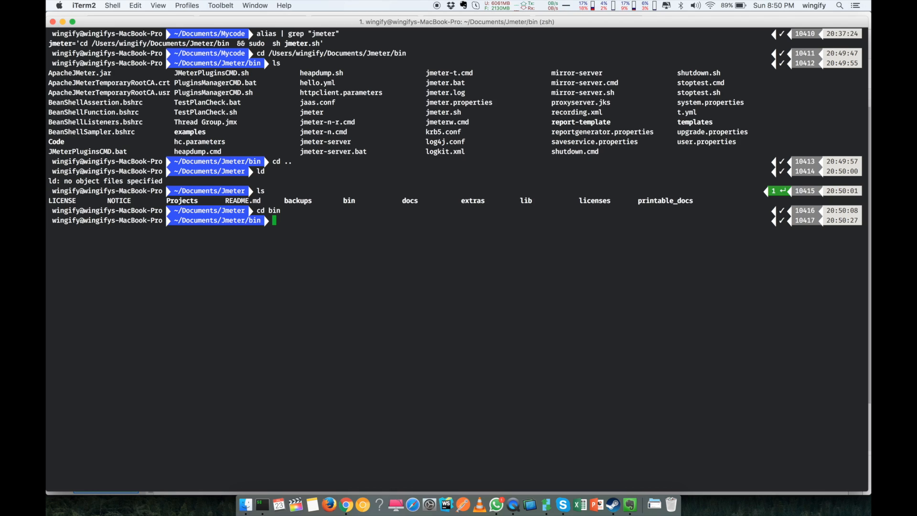
pyautogui.write('jmeter')
pyautogui.press('BackSpace')
pyautogui.press('BackSpace')
pyautogui.press('BackSpace')
pyautogui.press('BackSpace')
pyautogui.press('BackSpace')
pyautogui.press('BackSpace')
pyautogui.write('s j')
pyautogui.press('BackSpace')
pyautogui.press('BackSpace')
pyautogui.write('h jmeter.sh')
pyautogui.press('Return')
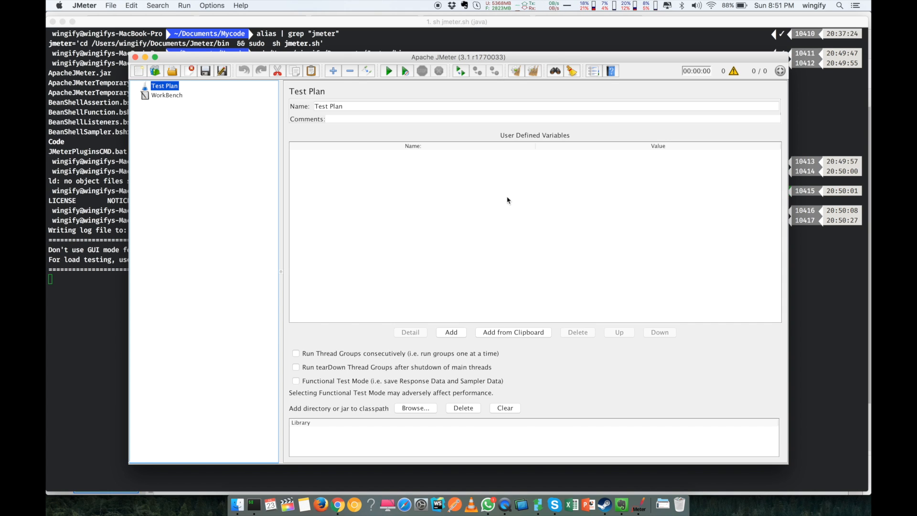
# Step: Nudge the JMeter window up and left and select WorkBench in the tree
pyautogui.moveTo(494, 56); pyautogui.dragTo(486, 52)
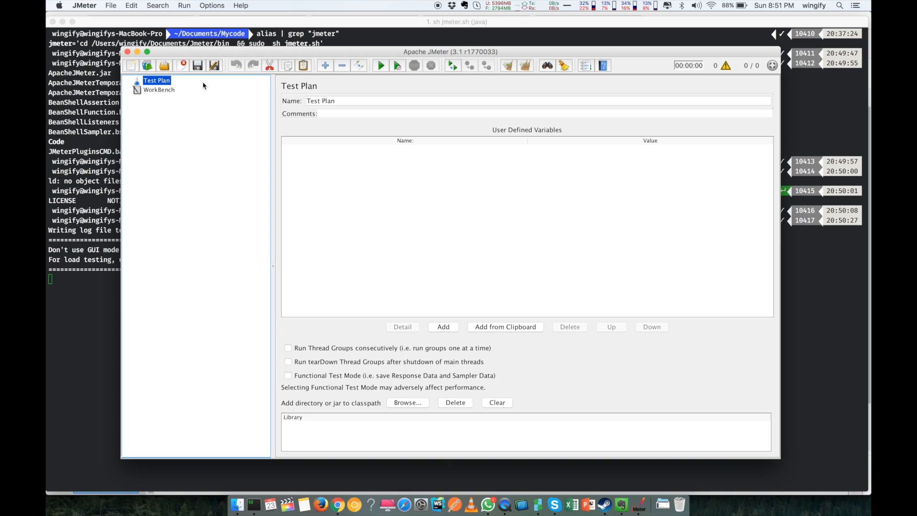
pyautogui.moveTo(168, 54); pyautogui.dragTo(167, 49)
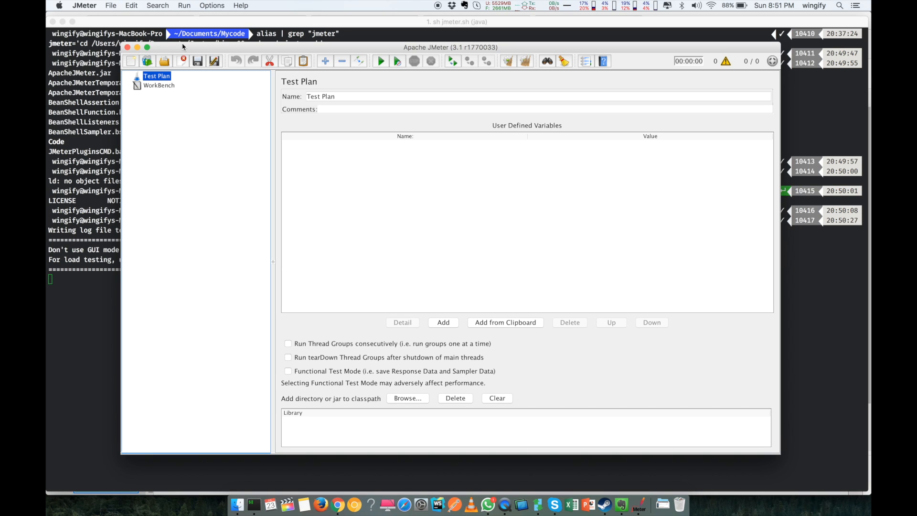
pyautogui.click(165, 90)
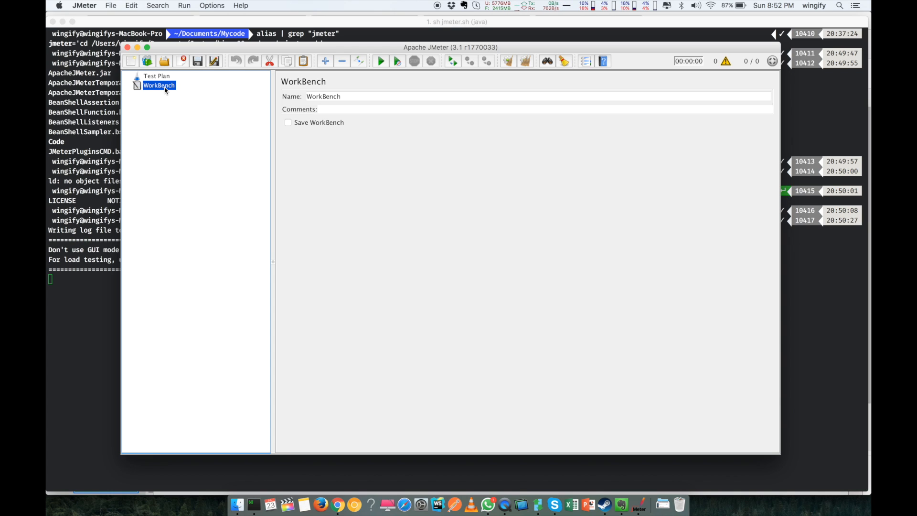
# Step: Add an HTTP(S) Test Script Recorder under WorkBench
pyautogui.rightClick(166, 90)
pyautogui.moveTo(257, 93)
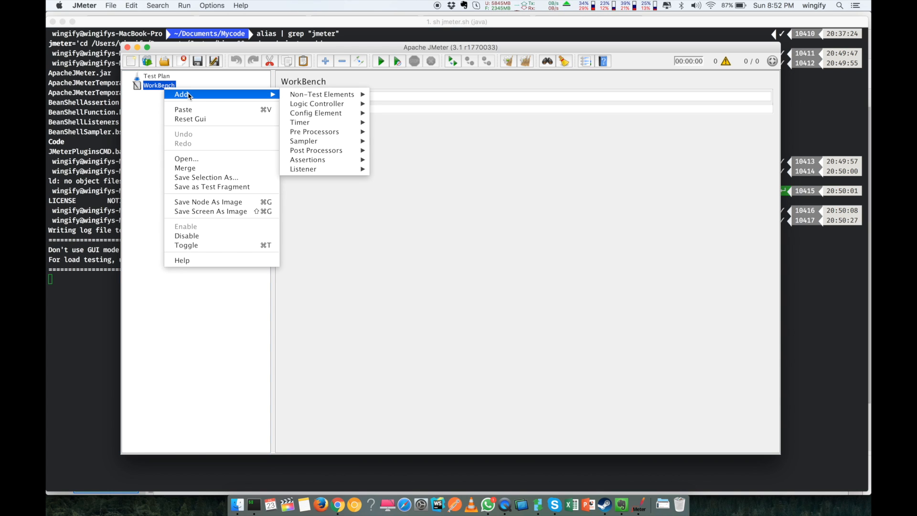
pyautogui.moveTo(299, 98)
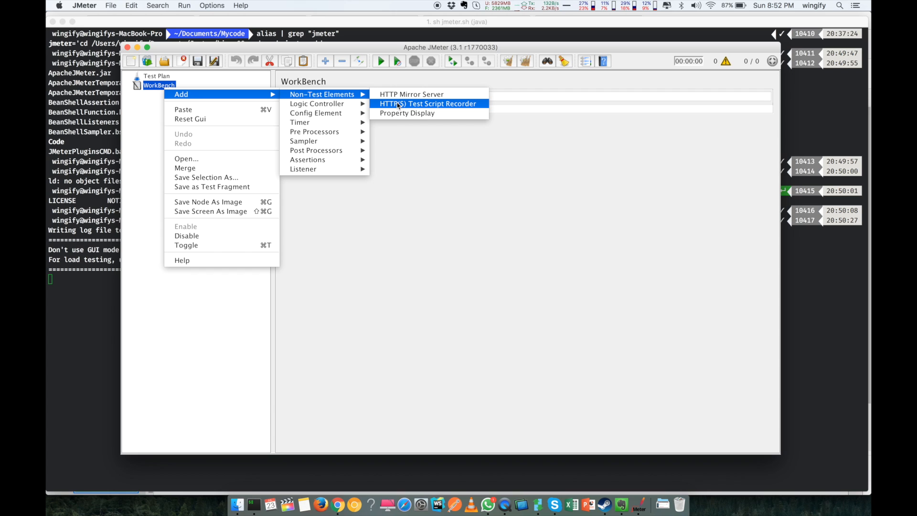
pyautogui.click(420, 107)
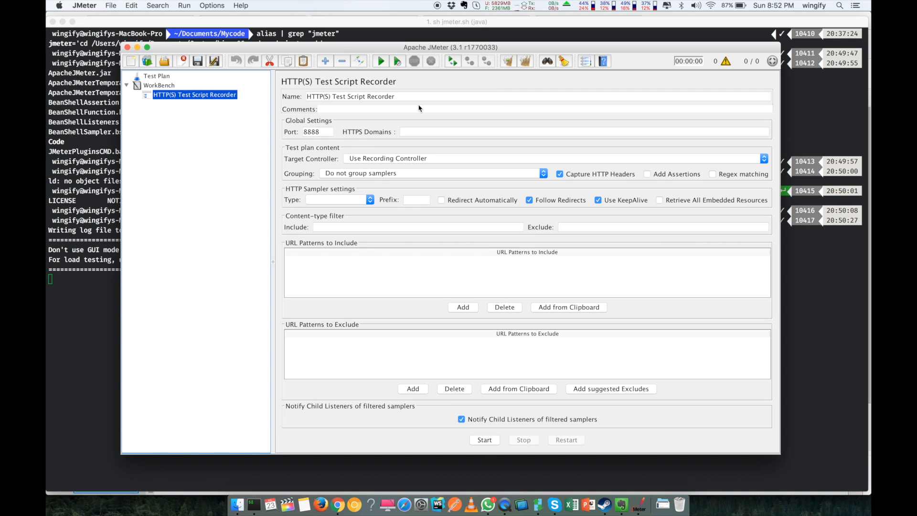
# Step: Nest a Recording Controller under the recorder and review its name and port 8888
pyautogui.rightClick(197, 95)
pyautogui.moveTo(329, 104)
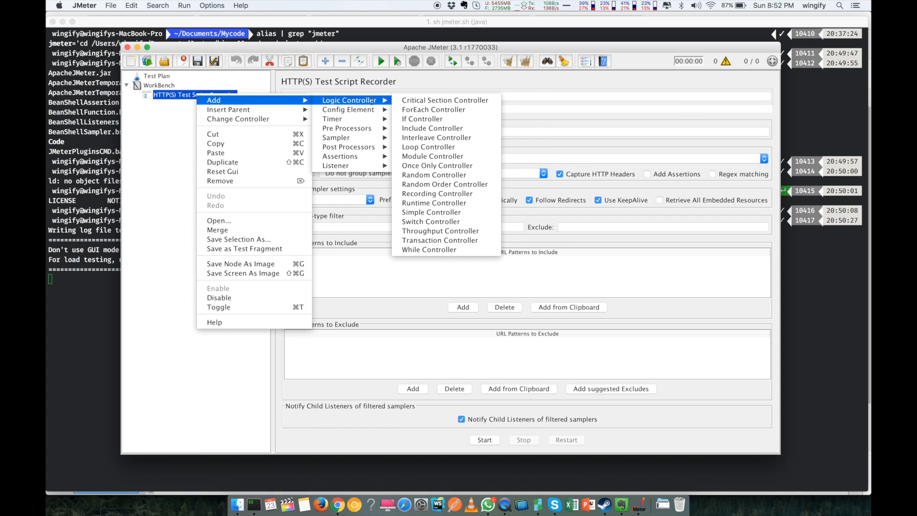
pyautogui.click(421, 194)
pyautogui.click(226, 95)
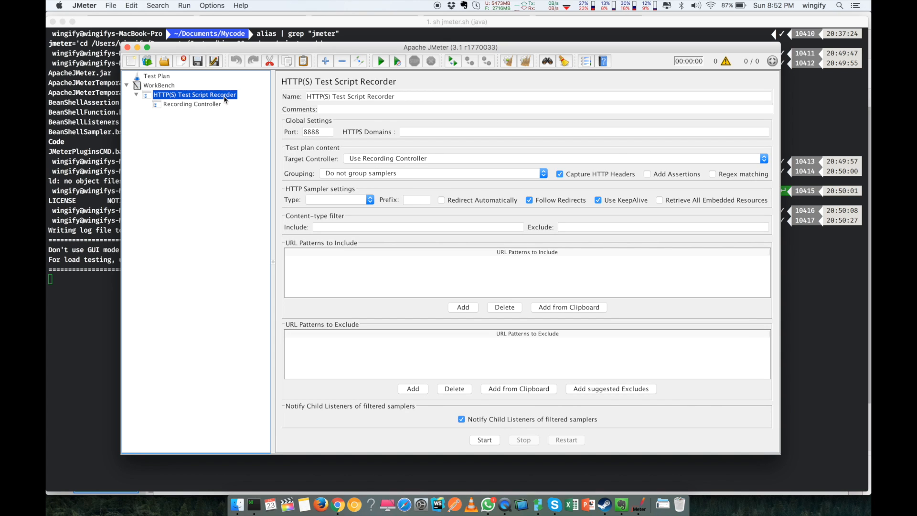
pyautogui.moveTo(406, 96); pyautogui.dragTo(306, 97)
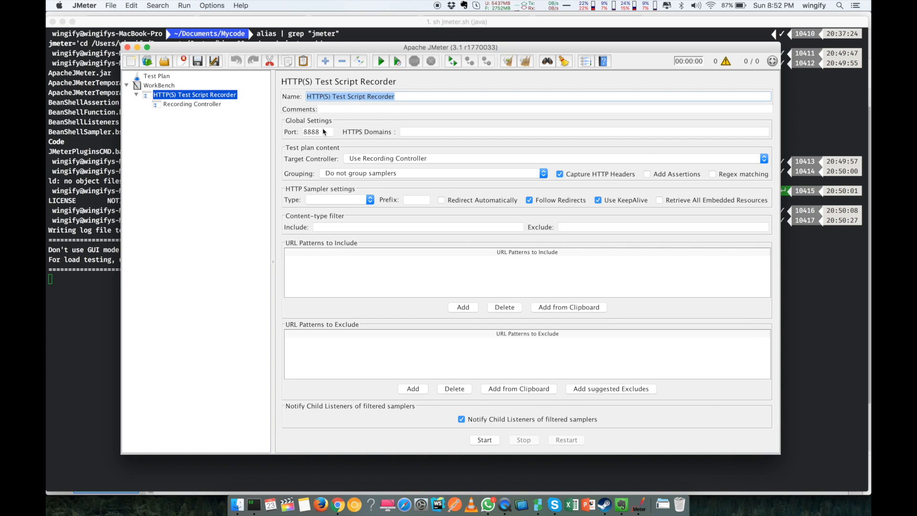
pyautogui.moveTo(325, 133); pyautogui.dragTo(304, 134)
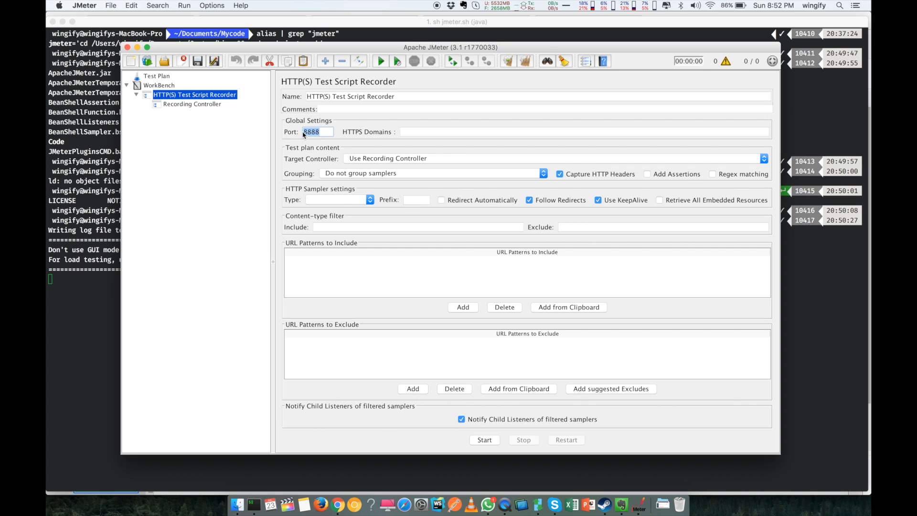
pyautogui.click(376, 175)
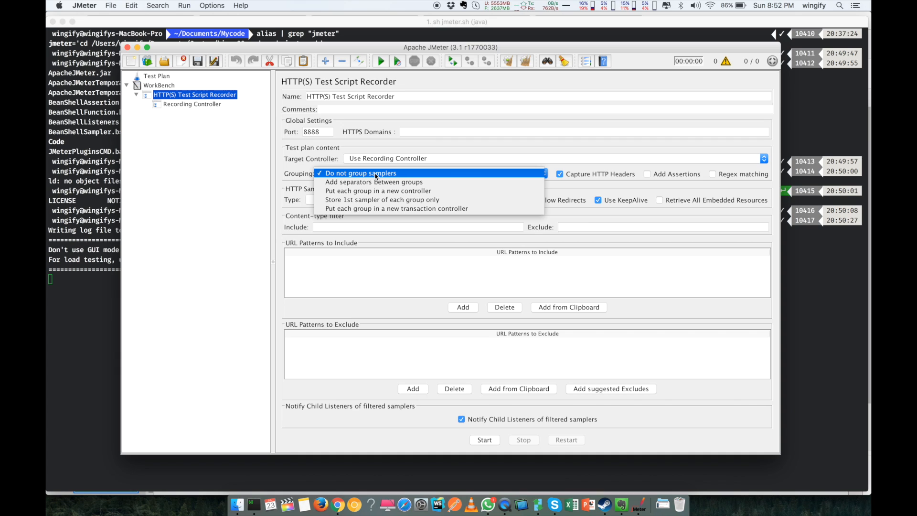
# Step: Set grouping to 'Put each group in a new controller' and select port value 8888
pyautogui.click(375, 191)
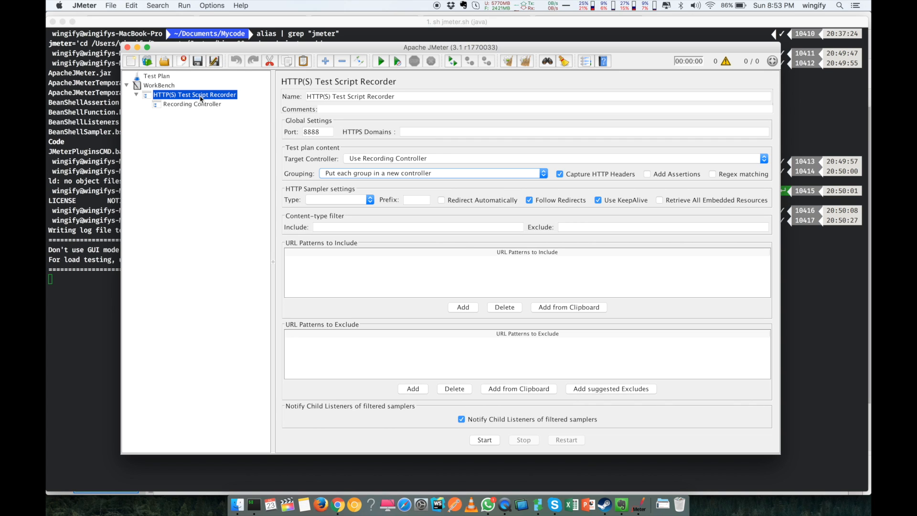
pyautogui.click(322, 132)
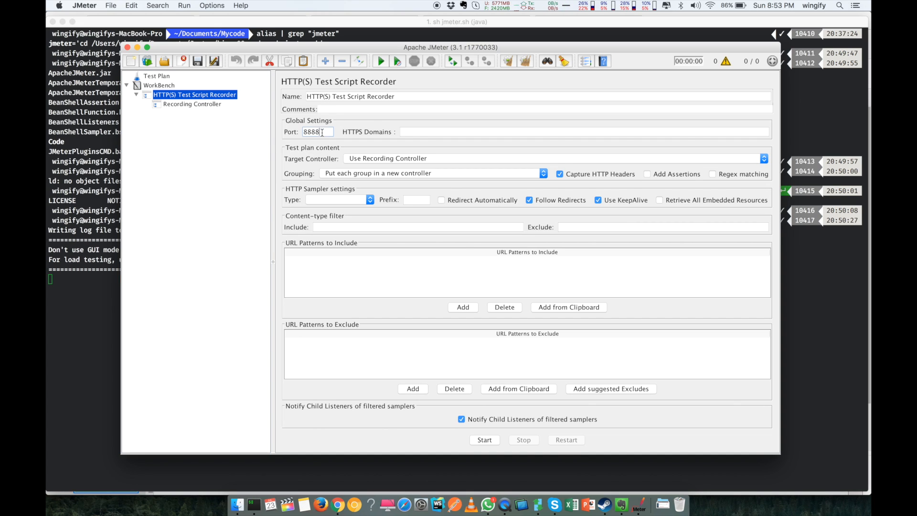
pyautogui.doubleClick(313, 132)
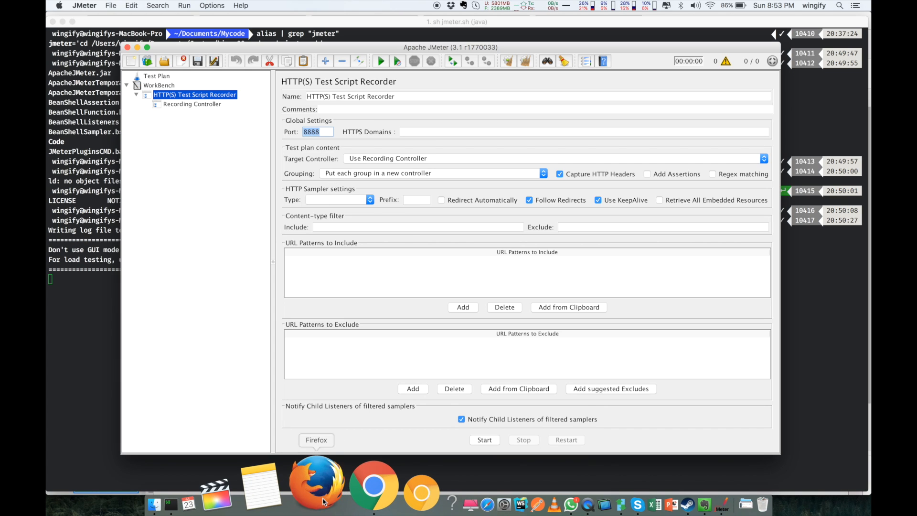
# Step: Launch Firefox and bring up its Advanced network preferences
pyautogui.click(308, 483)
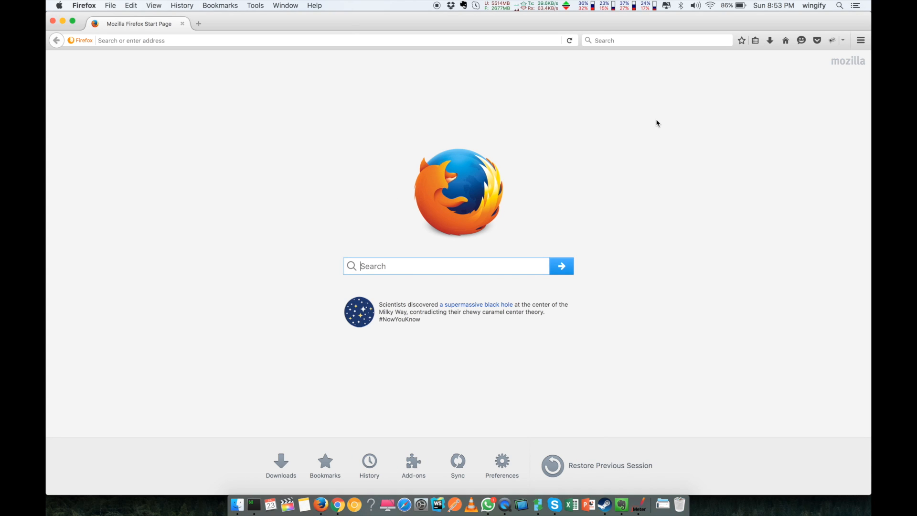
pyautogui.click(863, 41)
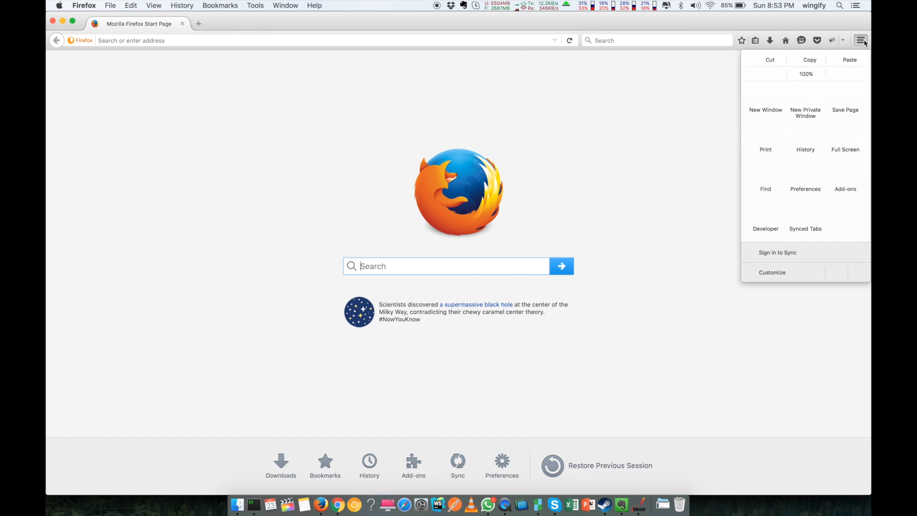
pyautogui.click(631, 150)
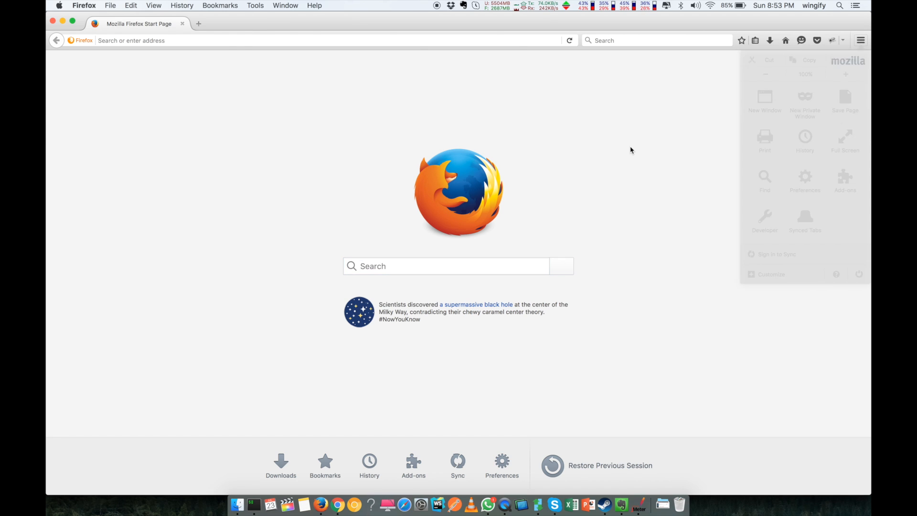
pyautogui.click(90, 6)
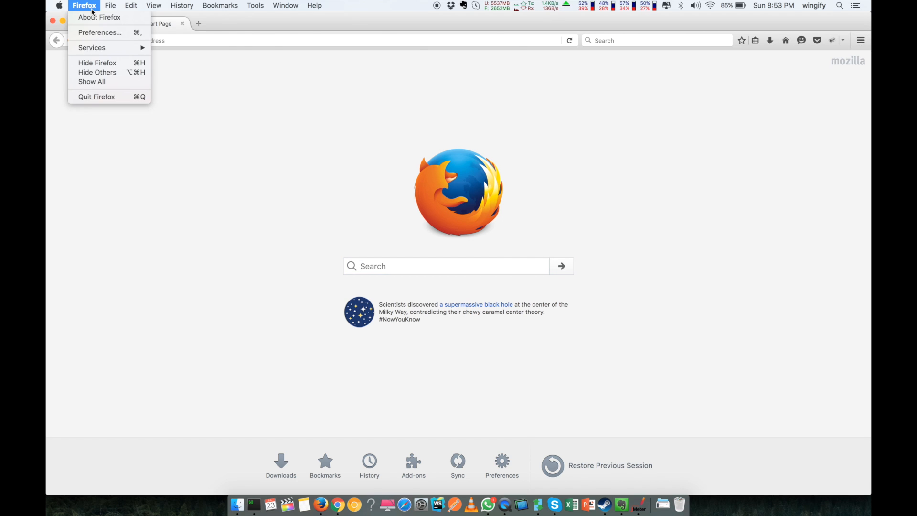
pyautogui.click(100, 35)
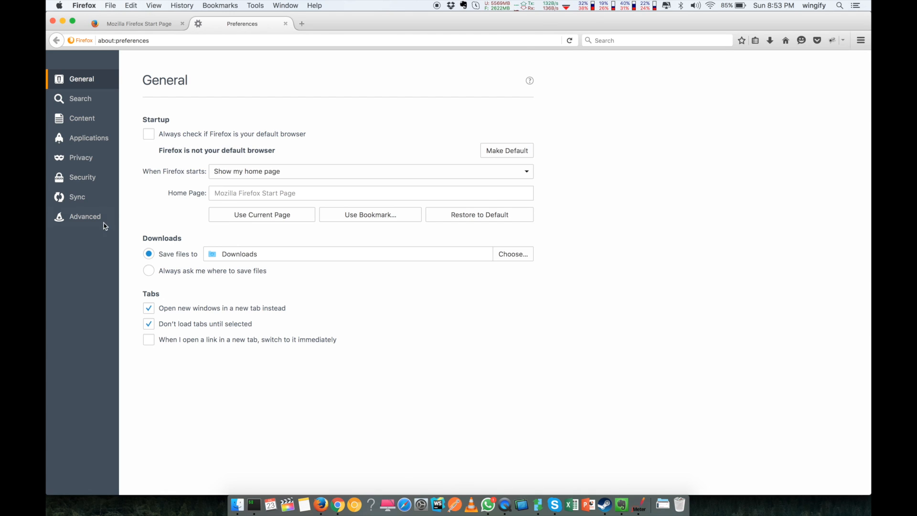
pyautogui.click(101, 217)
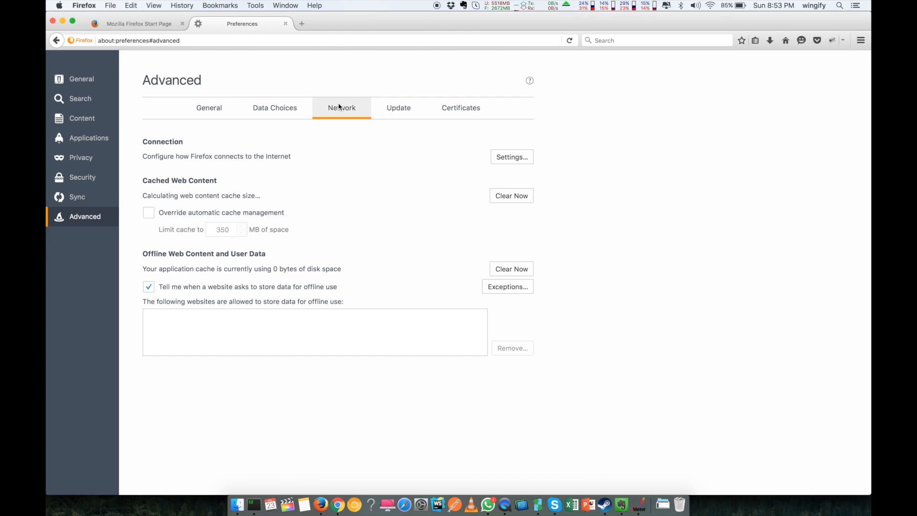
# Step: Set a manual proxy of 127.0.0.1 port 8888 for all protocols and save
pyautogui.click(523, 158)
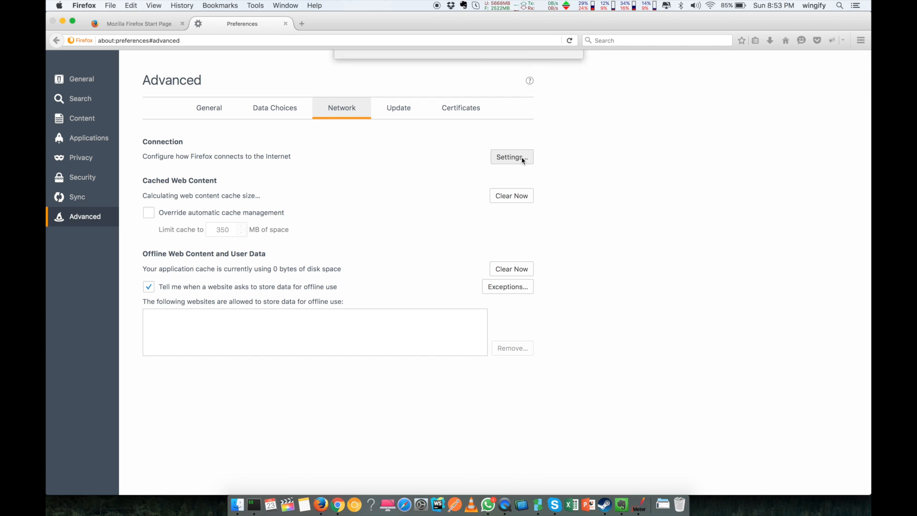
pyautogui.click(355, 119)
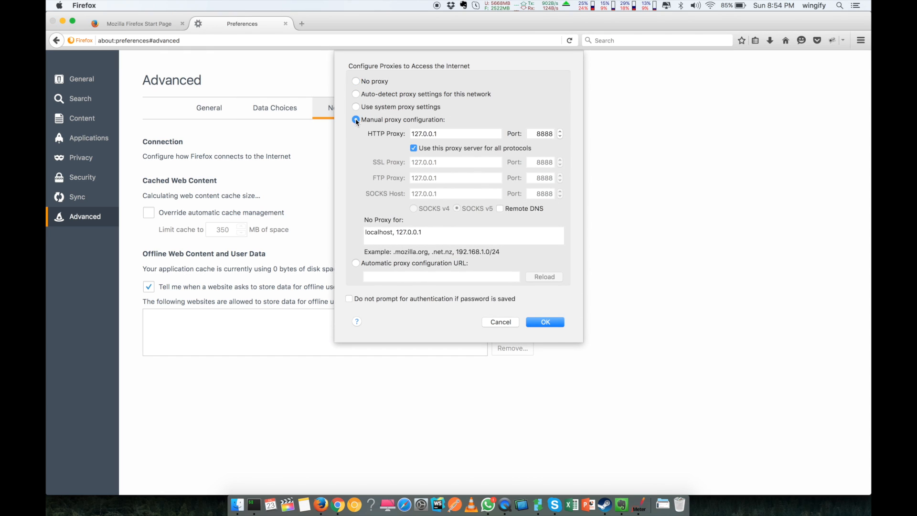
pyautogui.moveTo(438, 134); pyautogui.dragTo(413, 133)
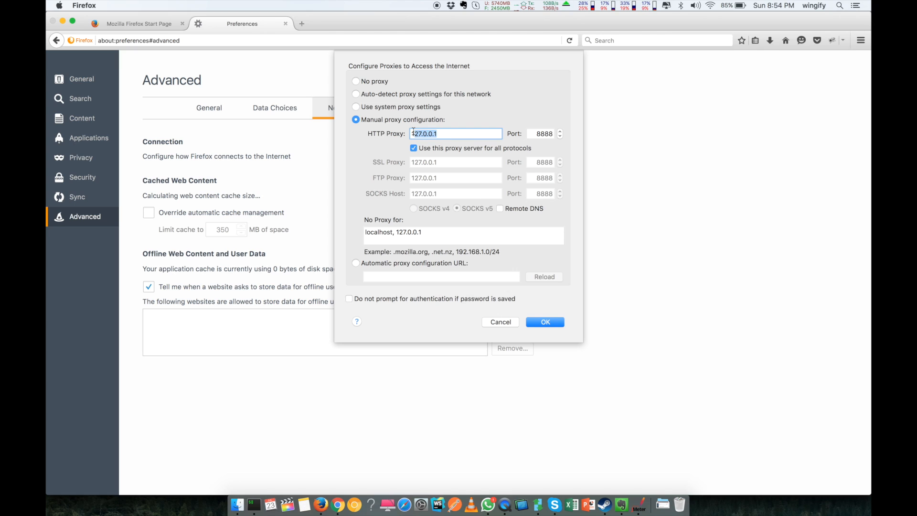
pyautogui.click(452, 134)
pyautogui.click(527, 322)
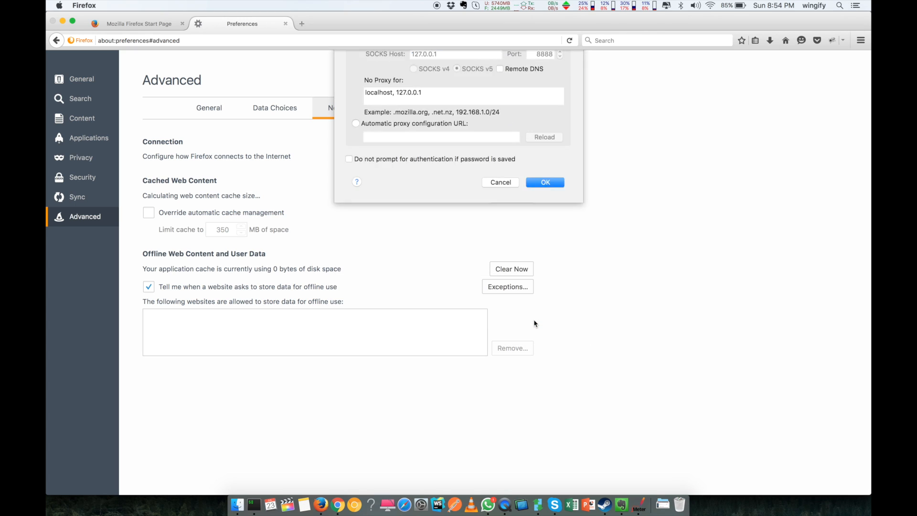
pyautogui.click(238, 41)
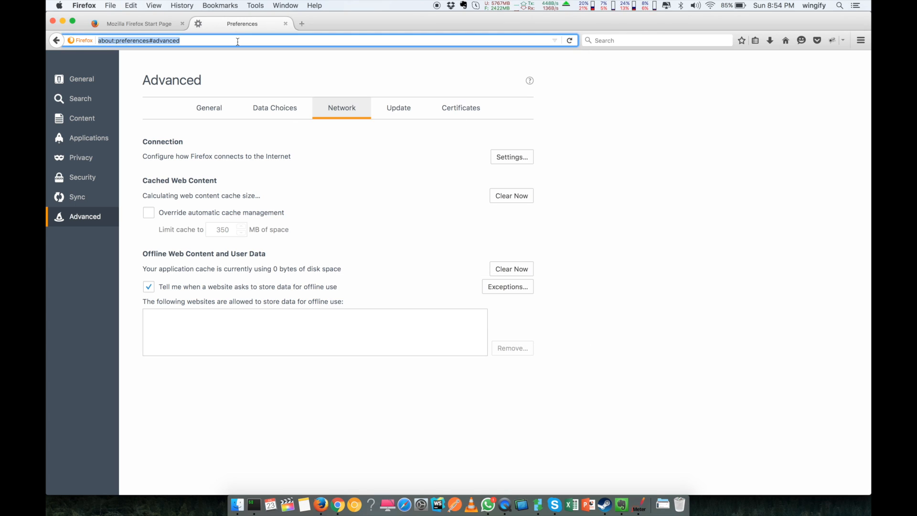
# Step: Try google.com in Firefox, then start the JMeter recorder and acknowledge the root CA notice
pyautogui.write('google.com/')
pyautogui.press('Return')
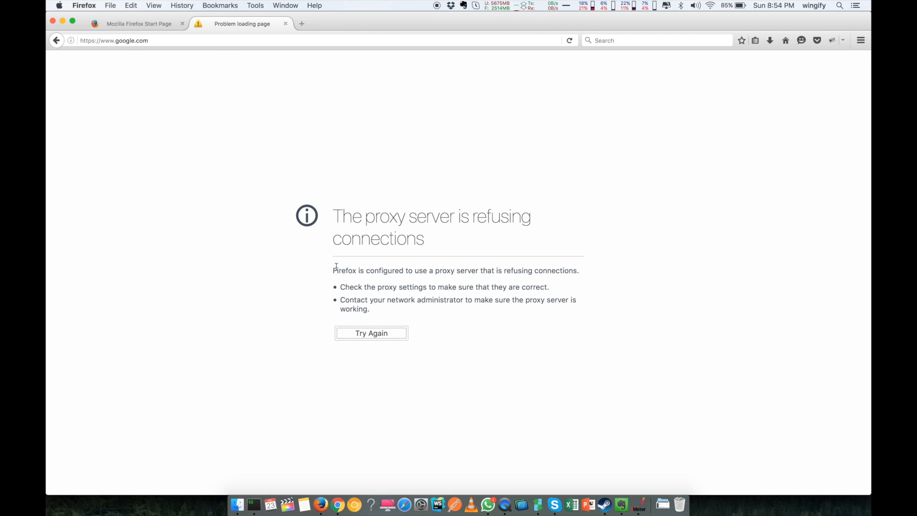
pyautogui.click(640, 504)
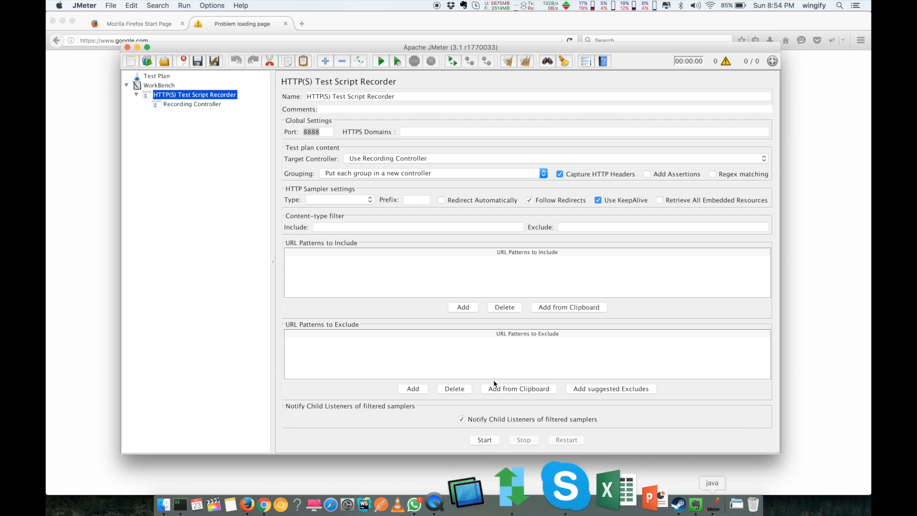
pyautogui.click(478, 440)
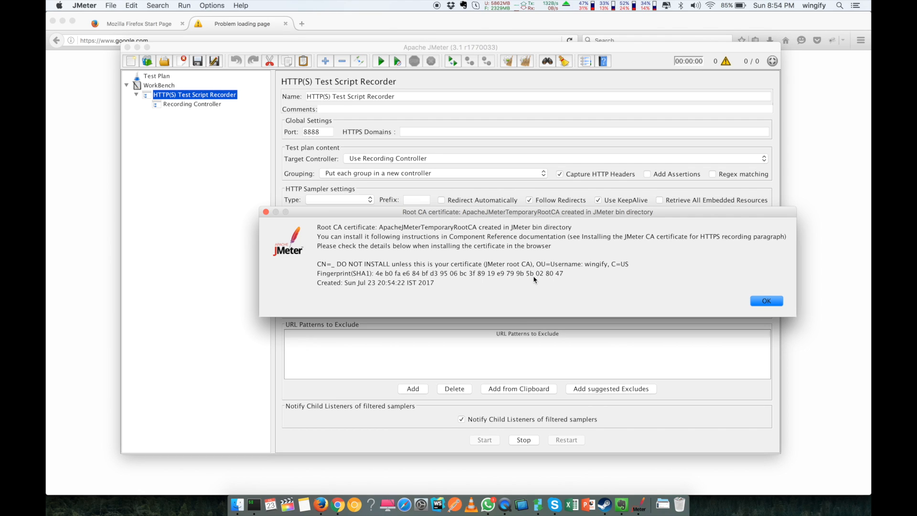
pyautogui.click(778, 301)
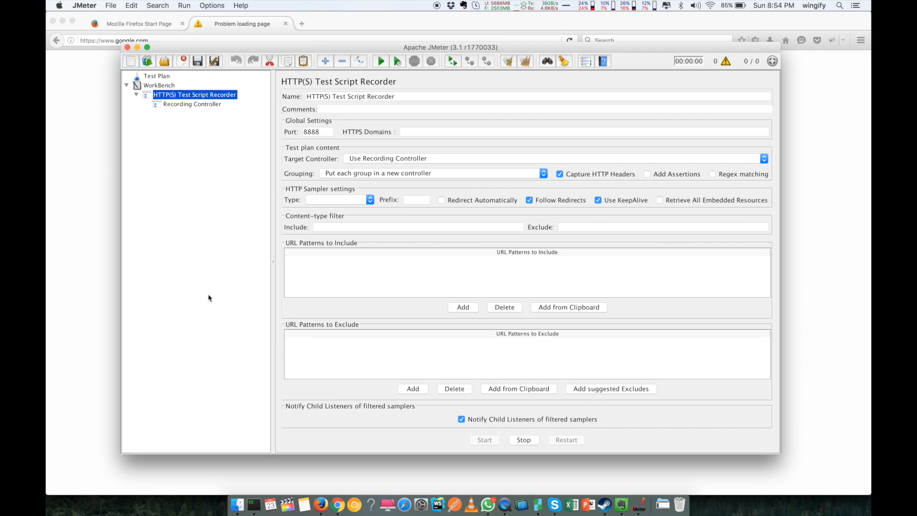
pyautogui.click(99, 308)
pyautogui.click(219, 39)
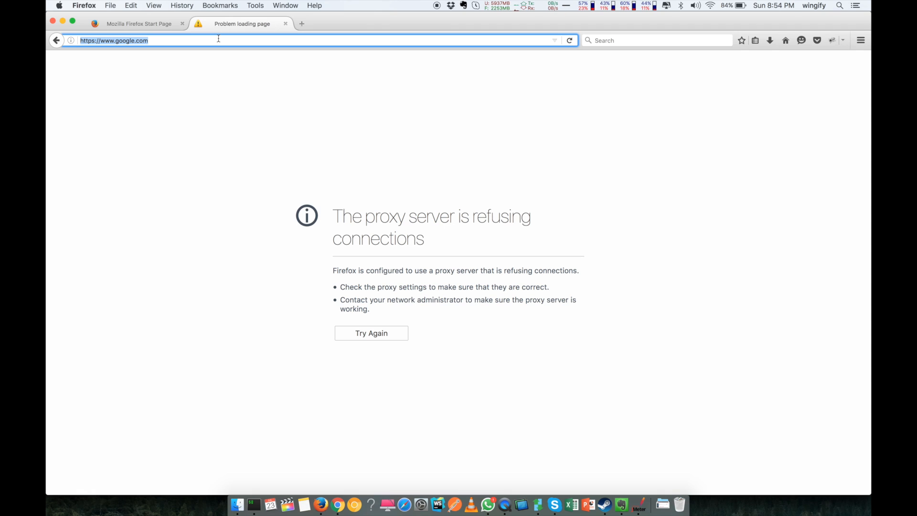
# Step: Go to google.com and confirm a security exception for its certificate
pyautogui.write('goog;')
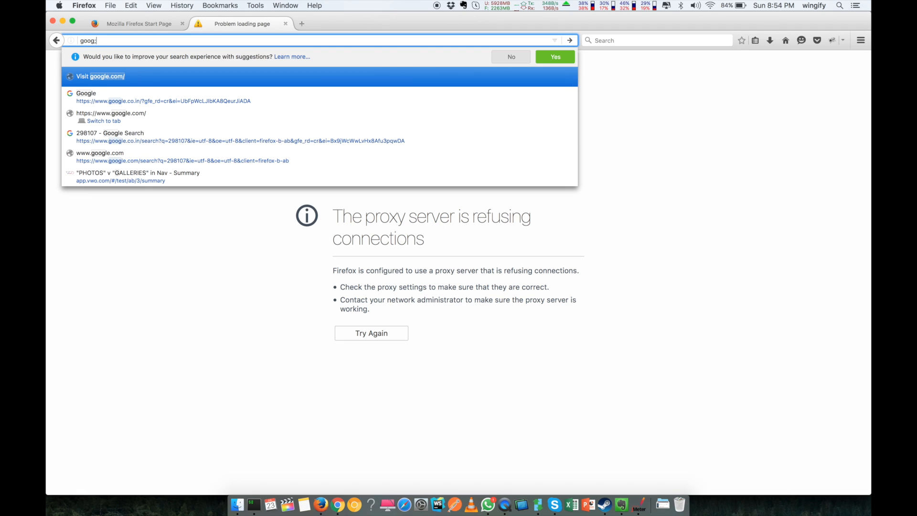
pyautogui.press('BackSpace')
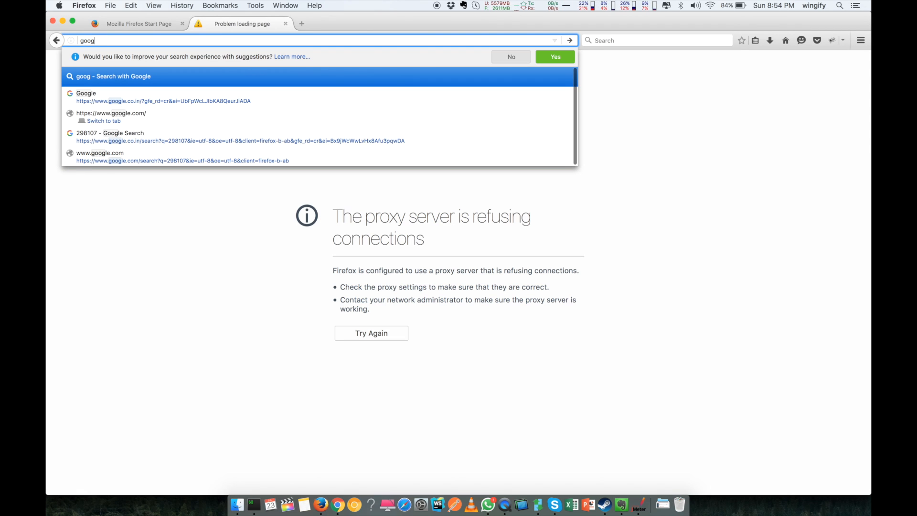
pyautogui.write('le.com/')
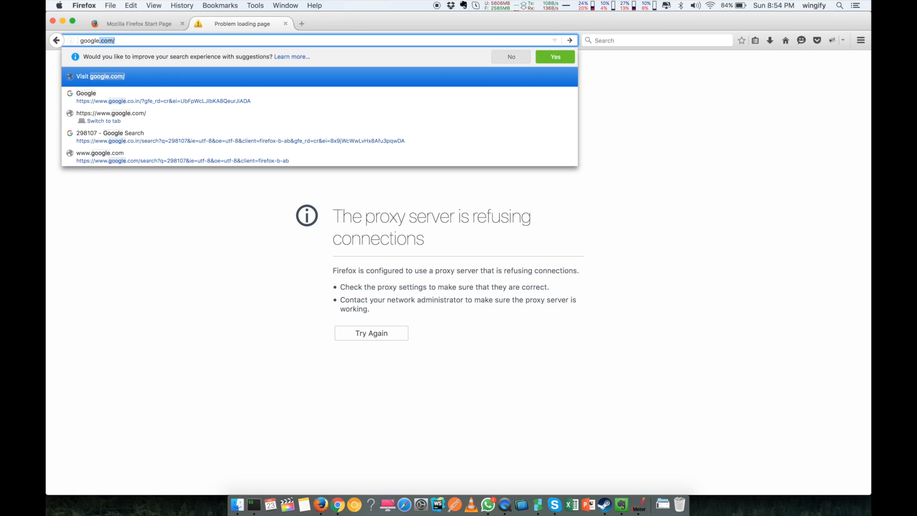
pyautogui.press('Return')
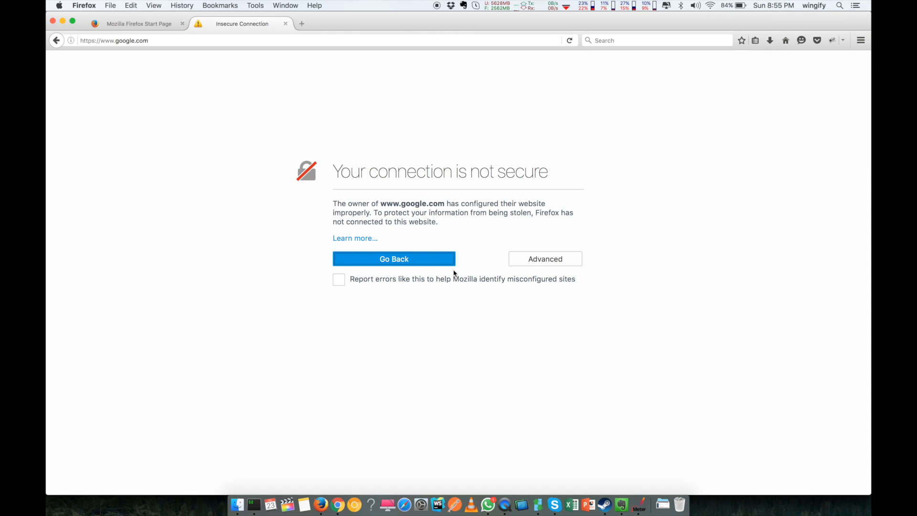
pyautogui.click(546, 262)
pyautogui.click(367, 373)
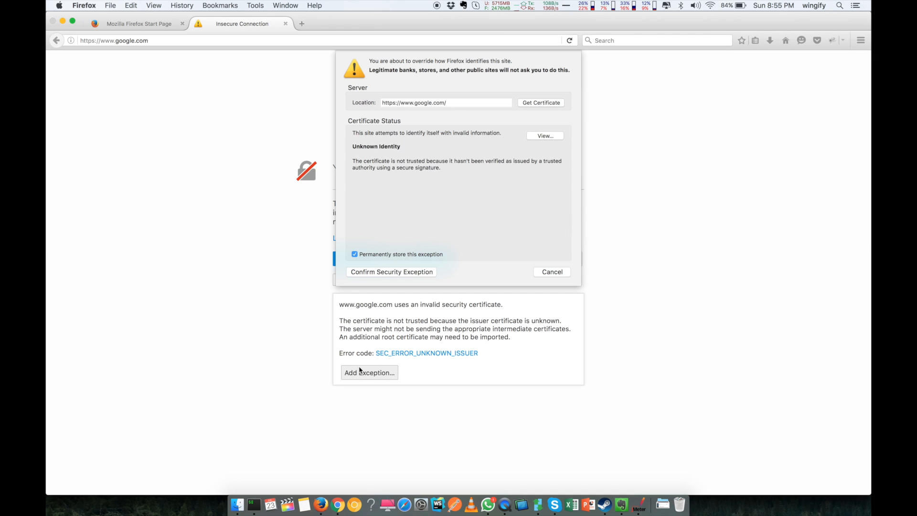
pyautogui.click(409, 273)
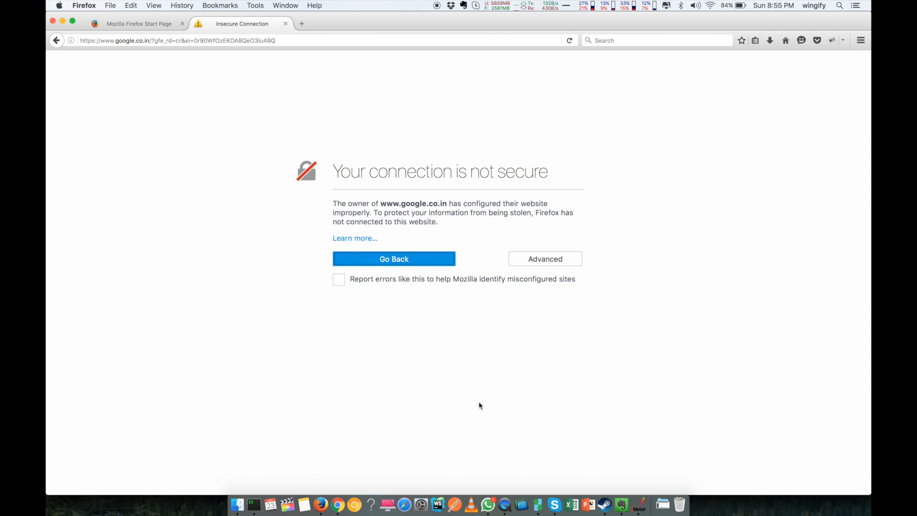
# Step: Confirm a security exception for the google.co.in certificate as well
pyautogui.click(568, 261)
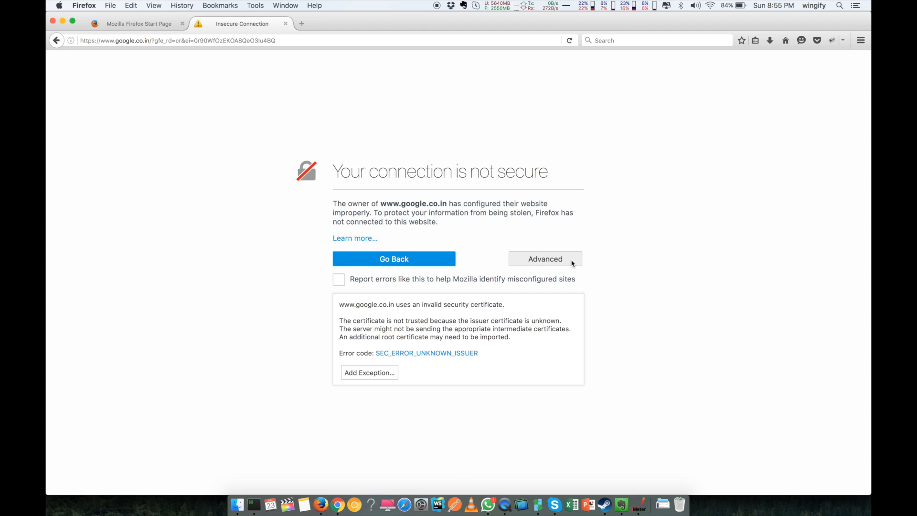
pyautogui.click(375, 373)
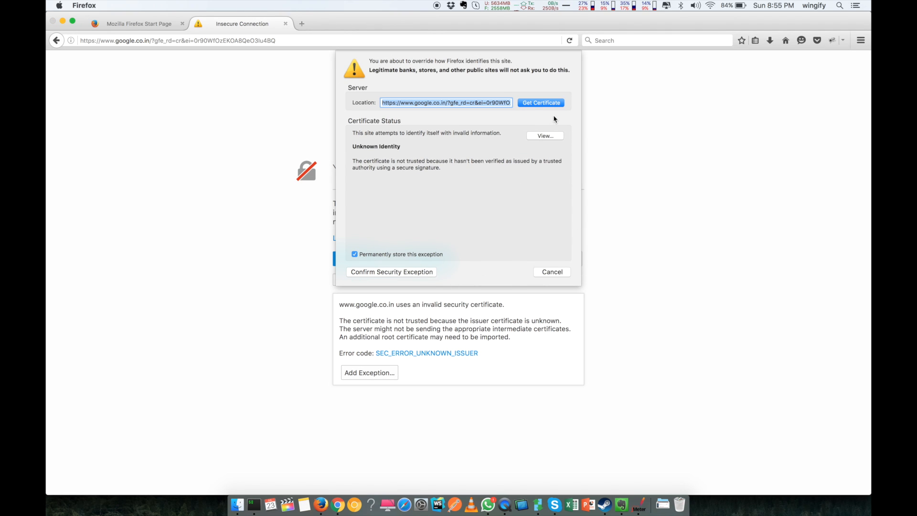
pyautogui.click(397, 272)
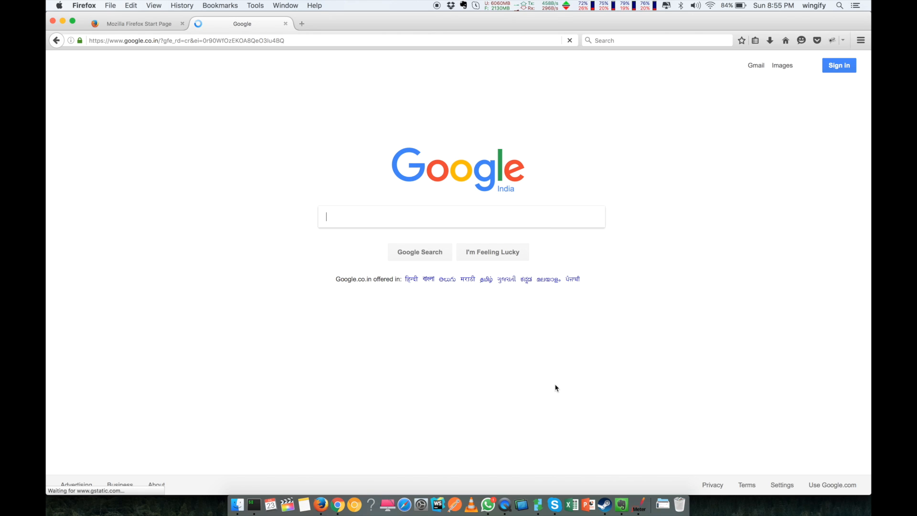
# Step: Expand the Recording Controller and recorded groups 2 and 3, widening the tree pane
pyautogui.click(645, 514)
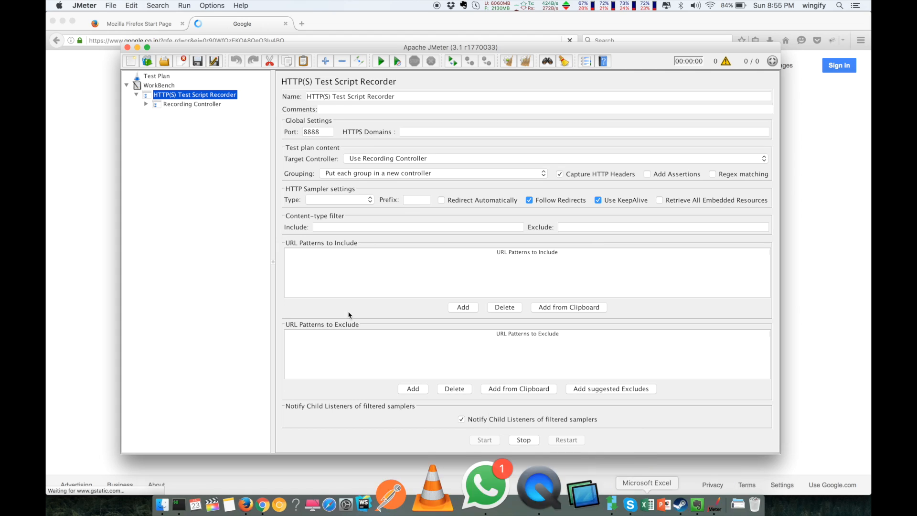
pyautogui.click(146, 105)
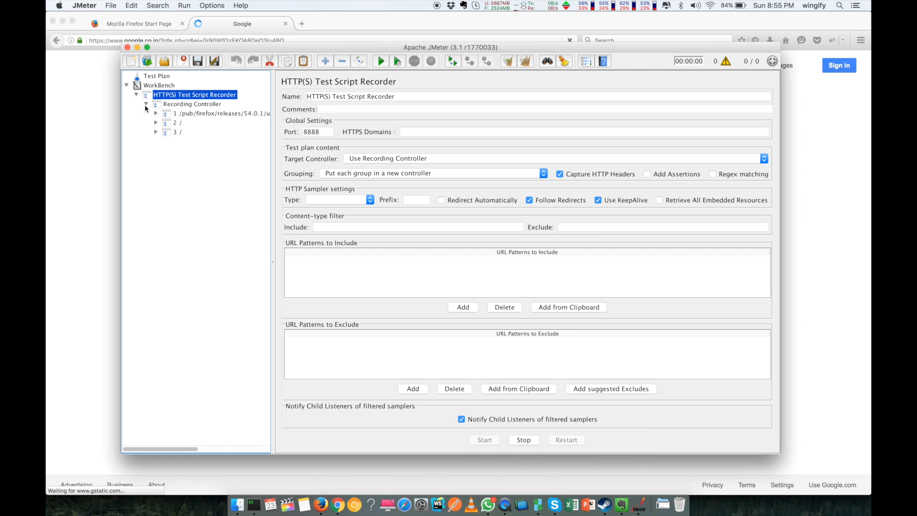
pyautogui.click(195, 115)
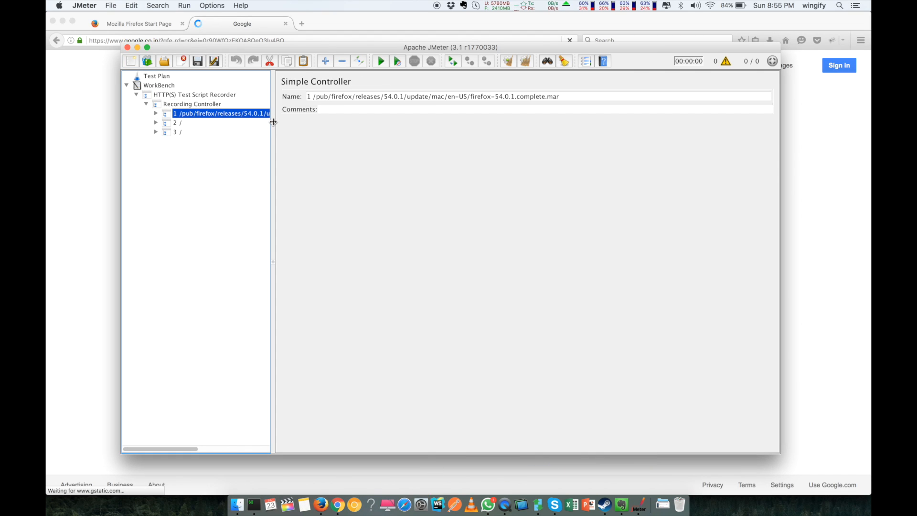
pyautogui.moveTo(273, 125); pyautogui.dragTo(342, 126)
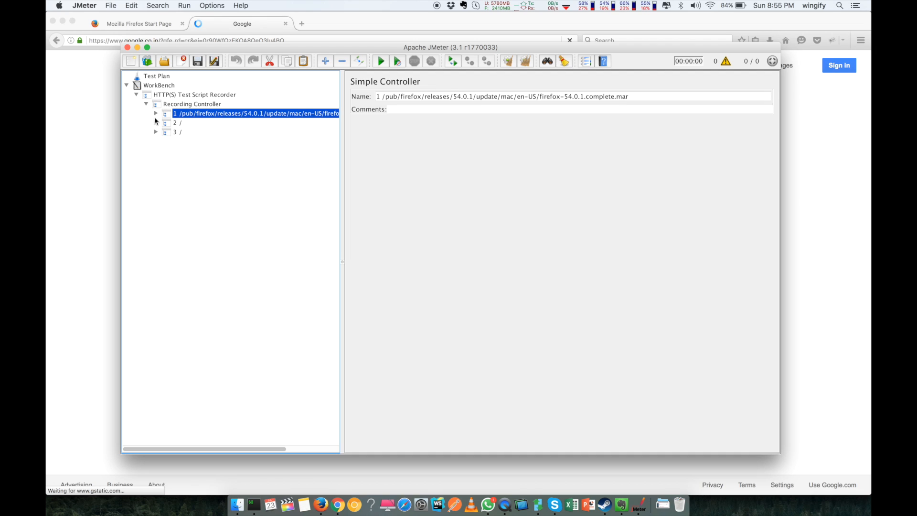
pyautogui.click(156, 123)
pyautogui.click(156, 141)
# Step: Search Google for 'test' in Firefox and return to JMeter
pyautogui.click(82, 169)
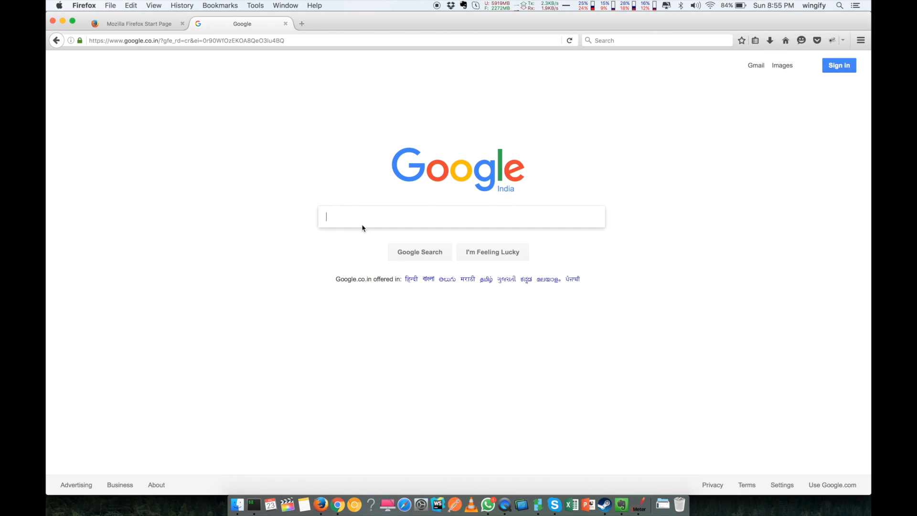
pyautogui.write('test')
pyautogui.press('Return')
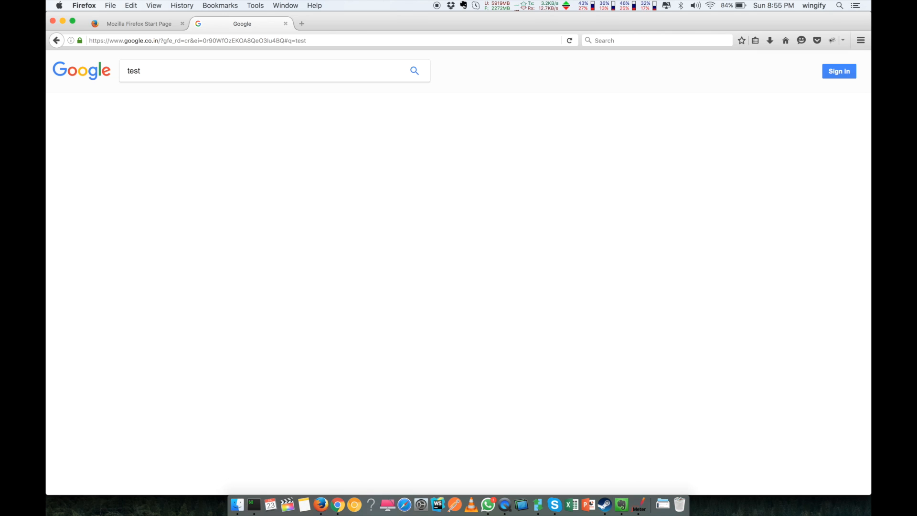
pyautogui.click(647, 497)
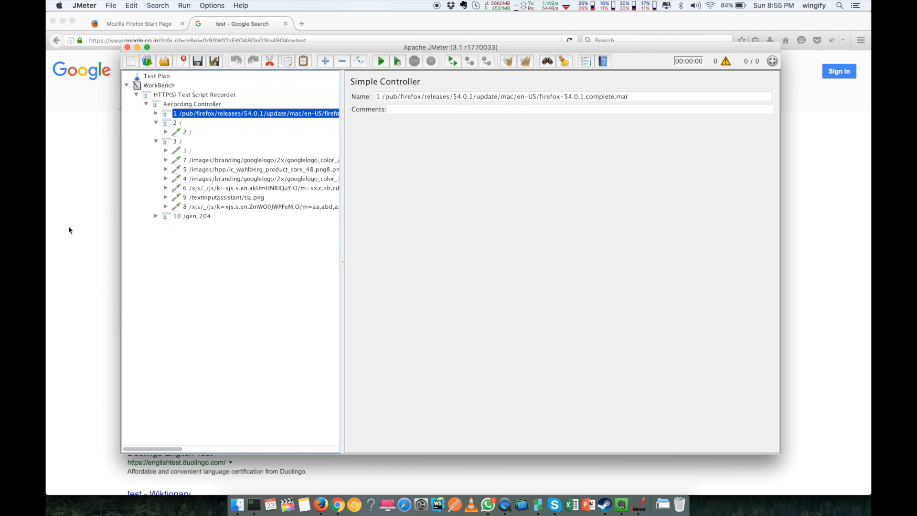
# Step: Stop the recorder, widen the tree, and collapse groups 10 /gen_204, 3 / and 2 /
pyautogui.click(200, 94)
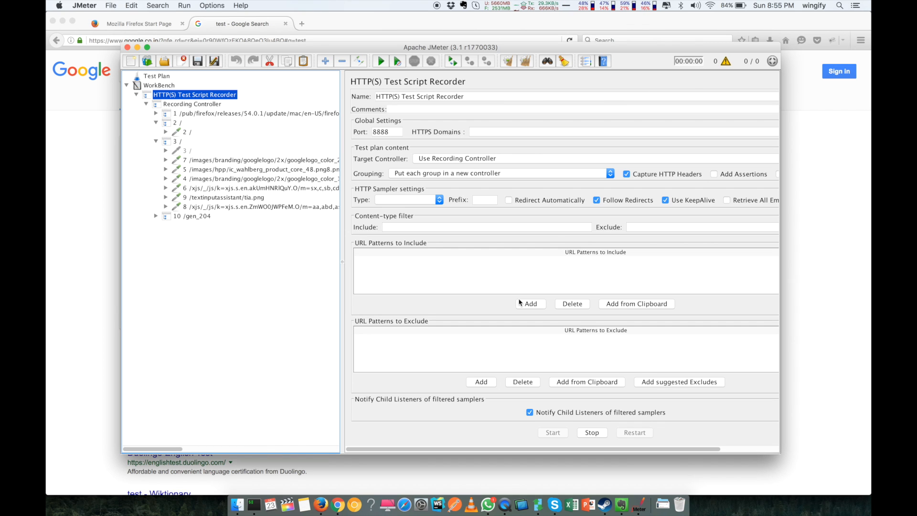
pyautogui.click(591, 433)
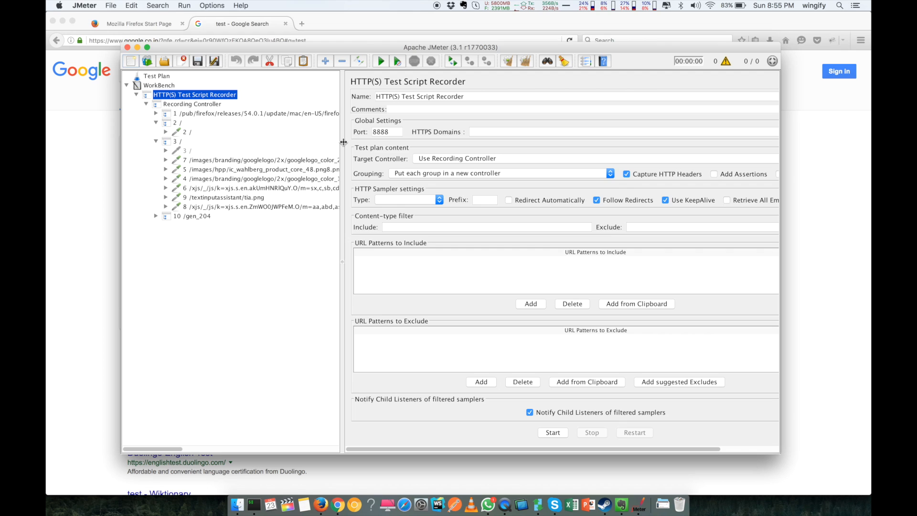
pyautogui.moveTo(342, 144); pyautogui.dragTo(424, 144)
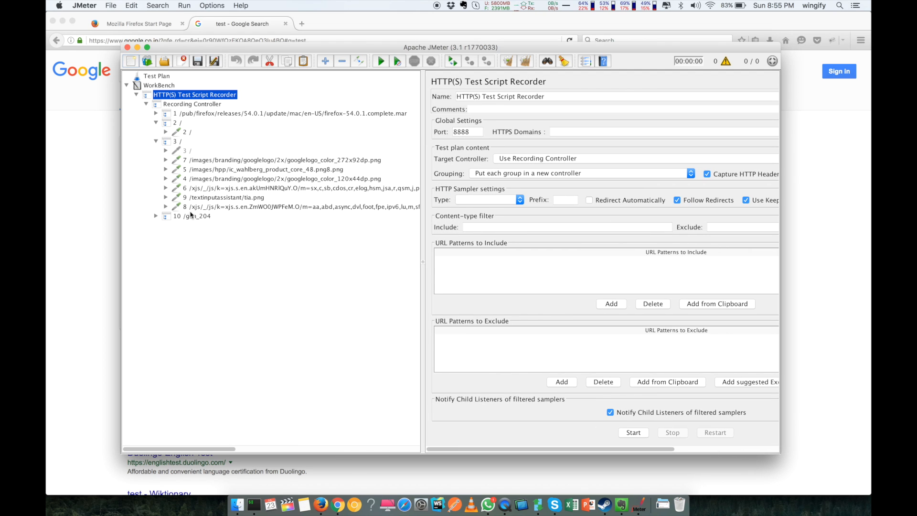
pyautogui.click(156, 216)
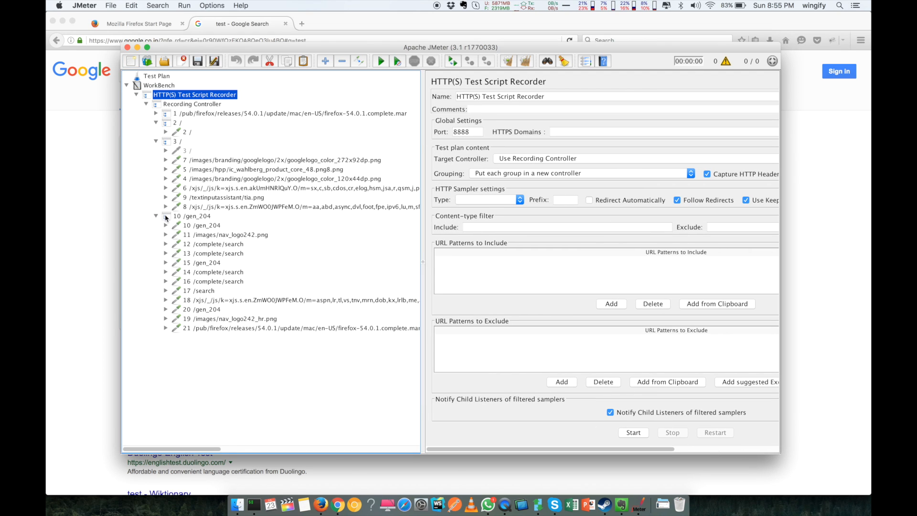
pyautogui.click(157, 216)
pyautogui.click(156, 141)
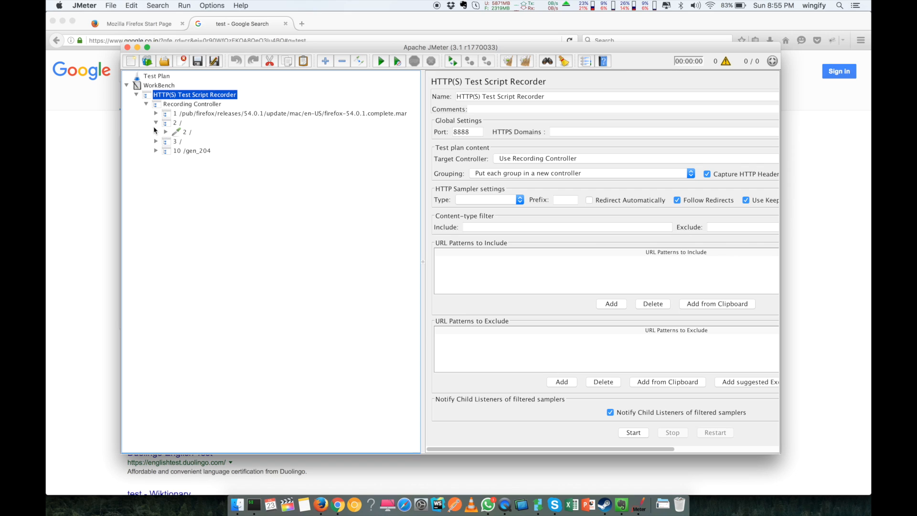
pyautogui.click(156, 124)
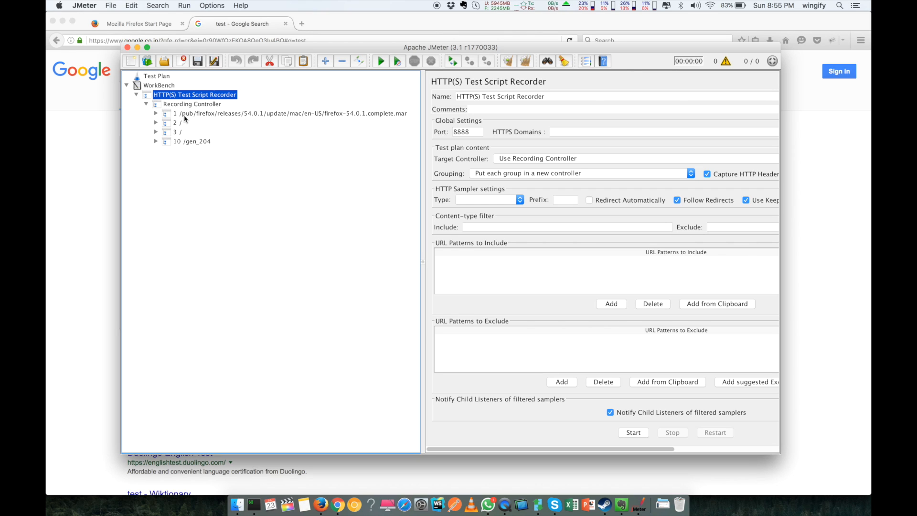
# Step: Inspect the Firefox update download request in the first group, then collapse it
pyautogui.click(185, 114)
pyautogui.click(156, 114)
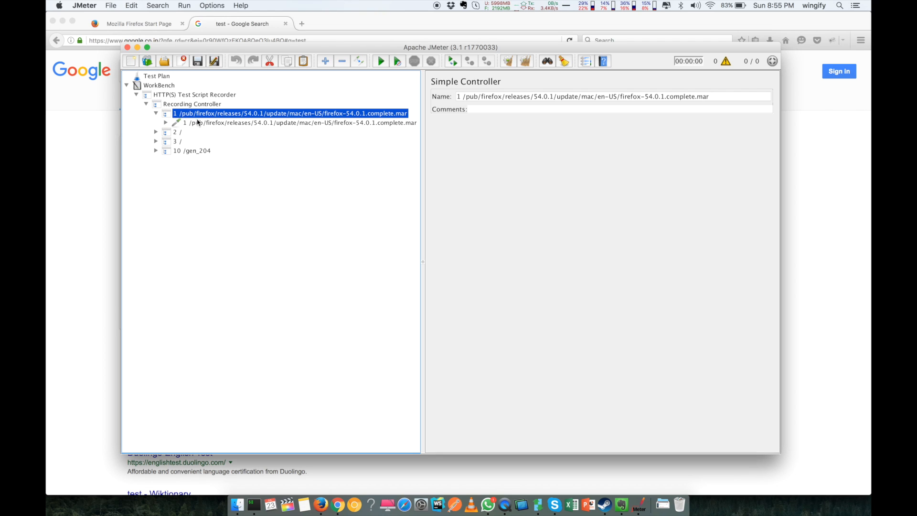
pyautogui.click(204, 124)
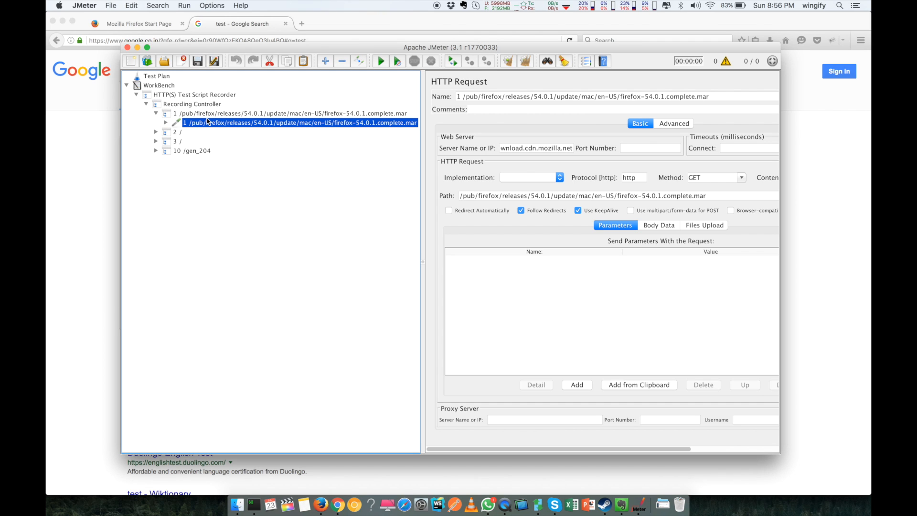
pyautogui.doubleClick(185, 114)
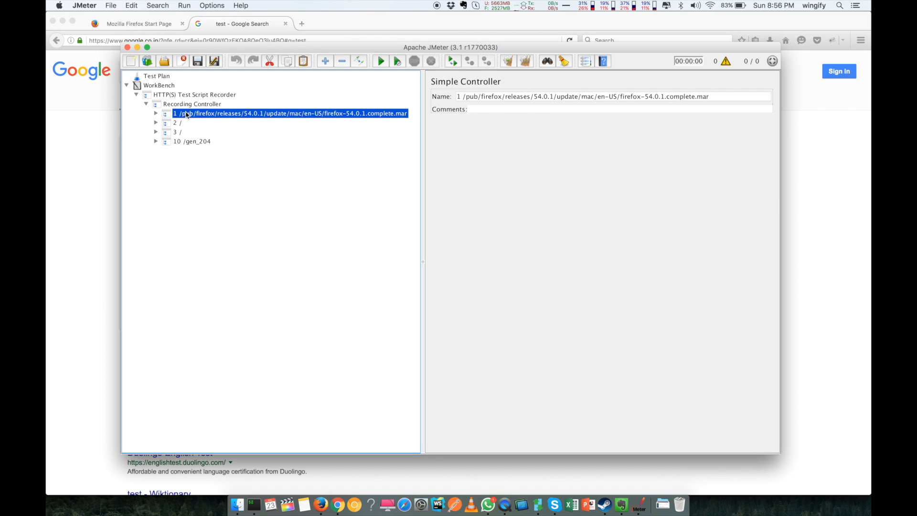
pyautogui.rightClick(186, 115)
pyautogui.click(201, 202)
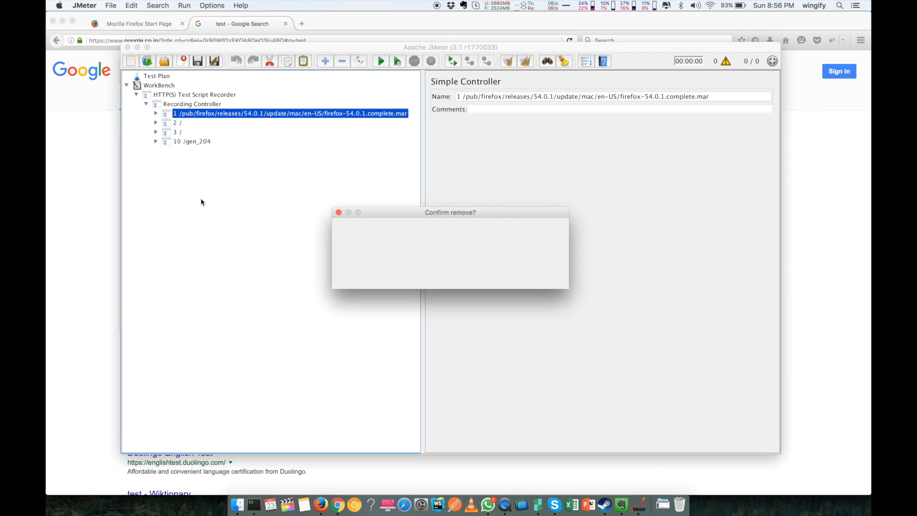
pyautogui.click(531, 273)
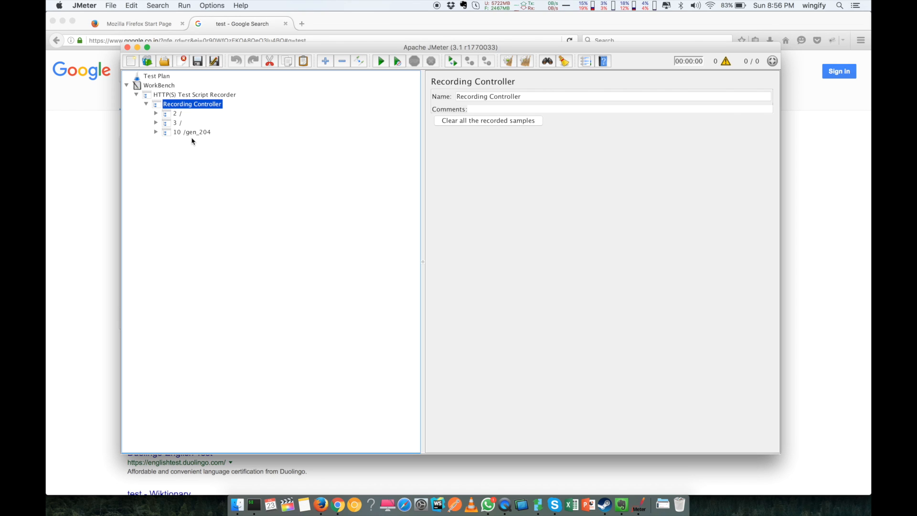
pyautogui.click(155, 113)
pyautogui.click(187, 123)
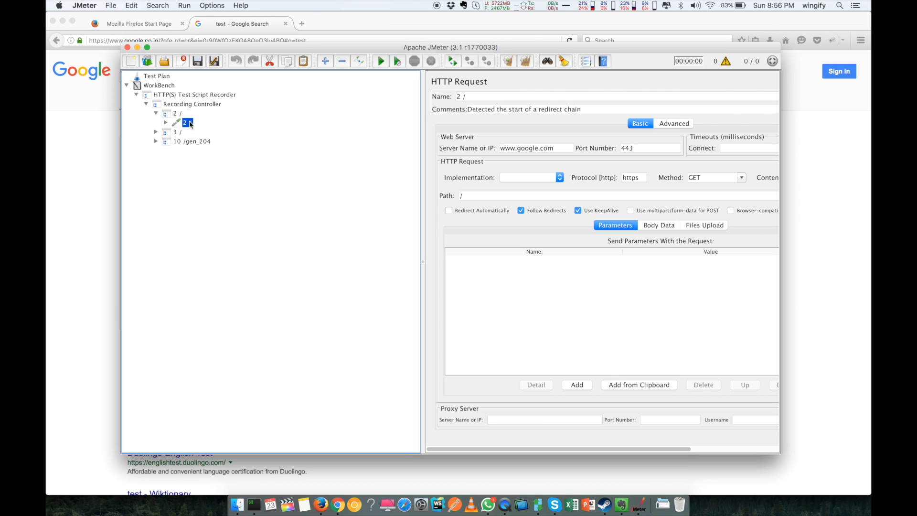
pyautogui.click(563, 145)
pyautogui.moveTo(563, 145); pyautogui.dragTo(513, 146)
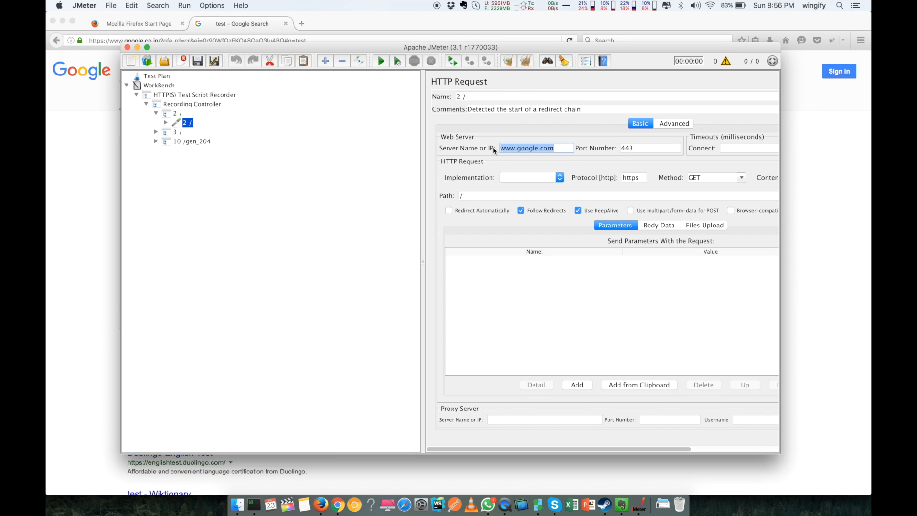
pyautogui.moveTo(646, 148); pyautogui.dragTo(611, 150)
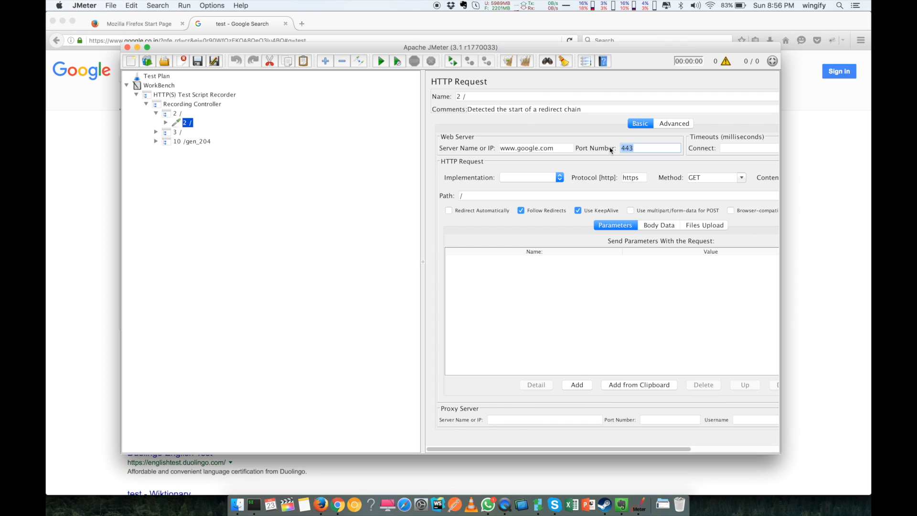
pyautogui.click(709, 179)
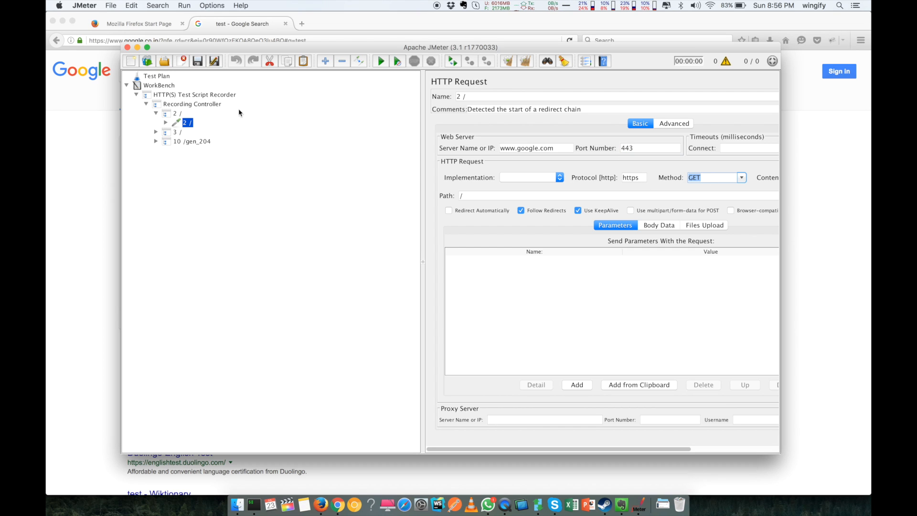
# Step: Step through the 3 / group's asset requests, including the Google logo and tia.png
pyautogui.click(155, 132)
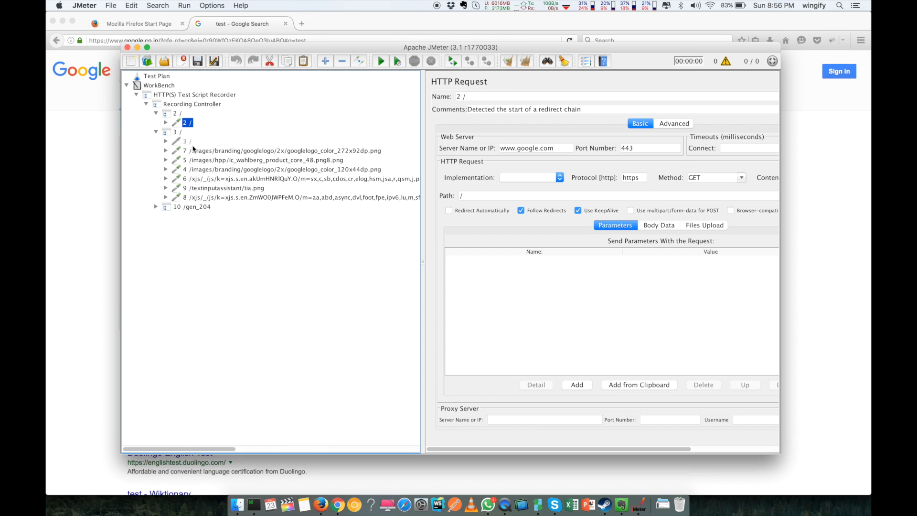
pyautogui.click(188, 141)
pyautogui.click(206, 151)
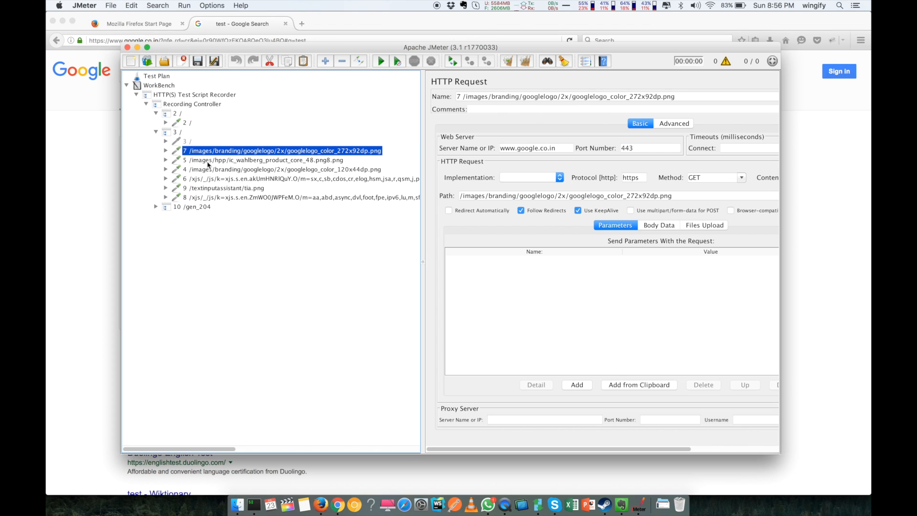
pyautogui.click(208, 160)
pyautogui.click(211, 170)
pyautogui.click(211, 179)
pyautogui.click(209, 189)
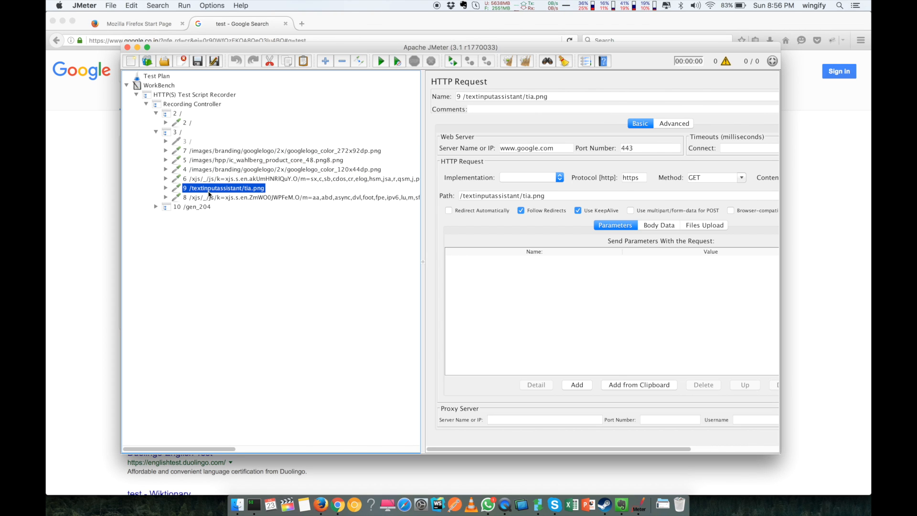
pyautogui.click(207, 199)
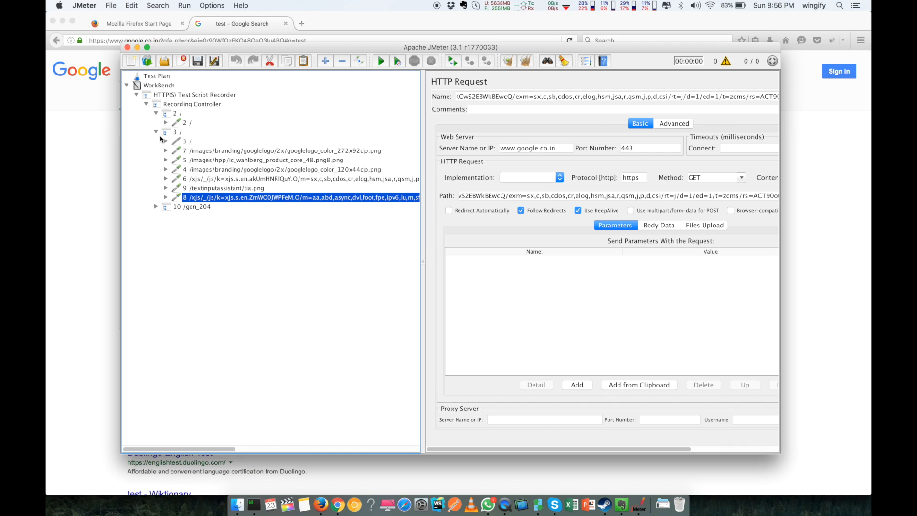
# Step: Remove the 3 / group and view the 10 /gen_204 request details
pyautogui.click(155, 132)
pyautogui.rightClick(181, 135)
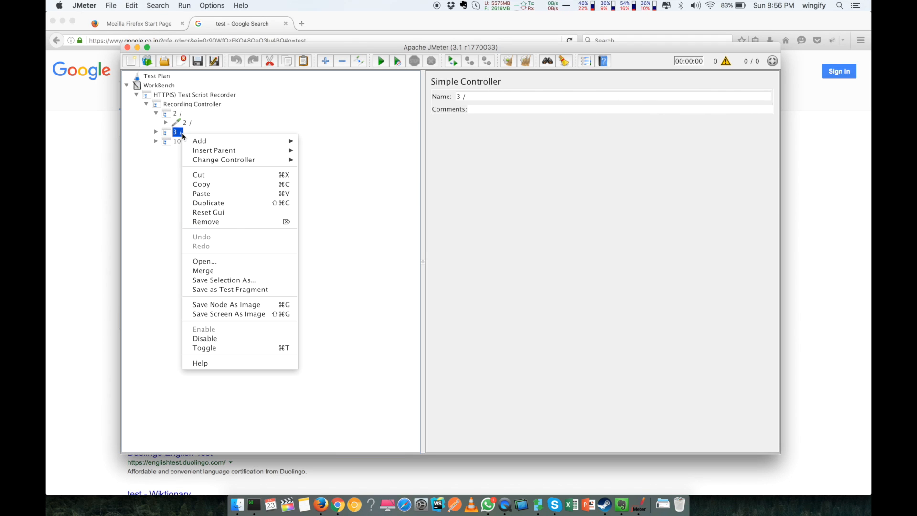
pyautogui.click(211, 221)
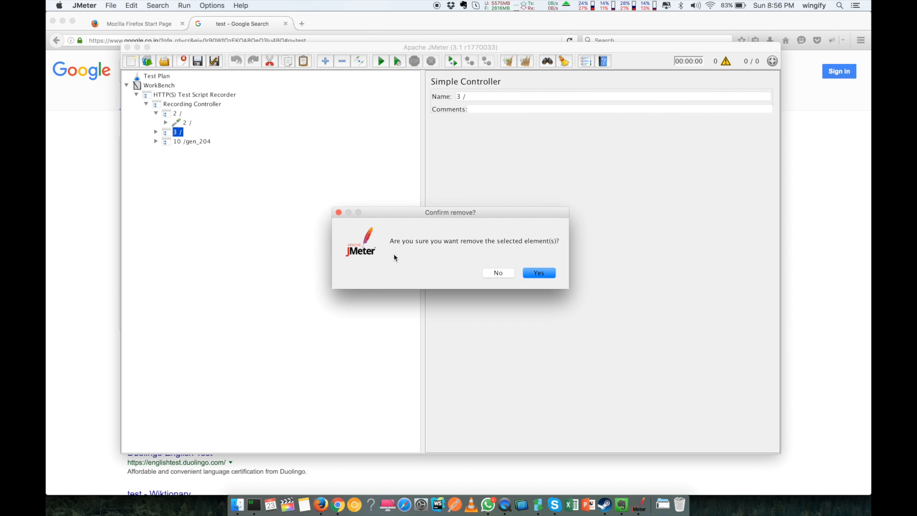
pyautogui.click(539, 273)
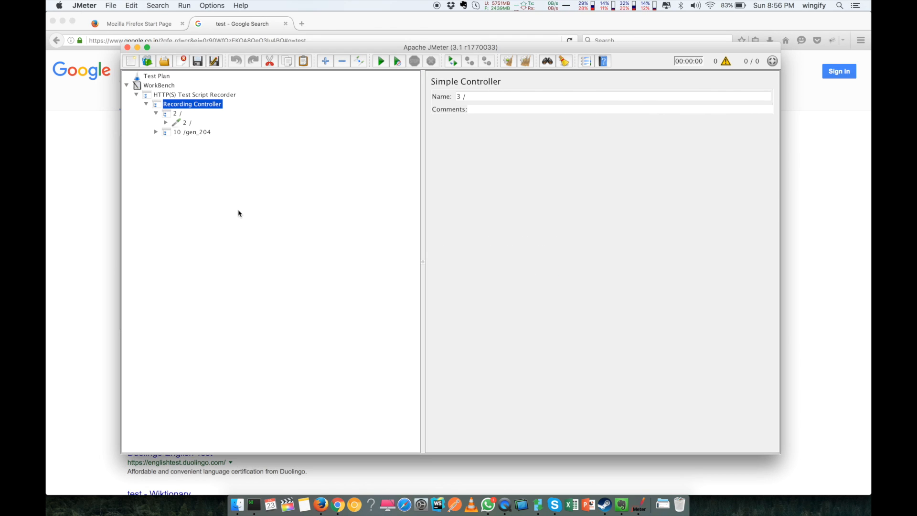
pyautogui.click(156, 132)
pyautogui.click(200, 141)
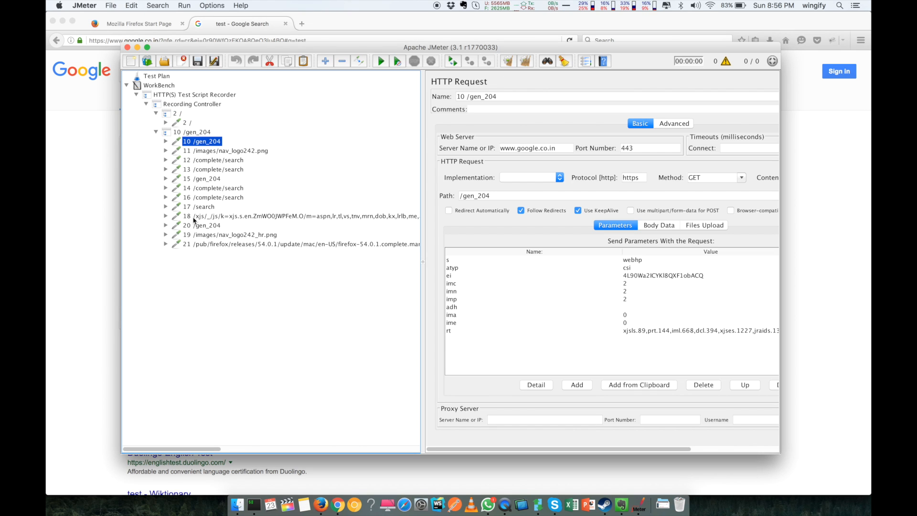
# Step: Review requests 17 and 16 and the 10 /gen_204 headers, then remove 10 /gen_204
pyautogui.click(208, 207)
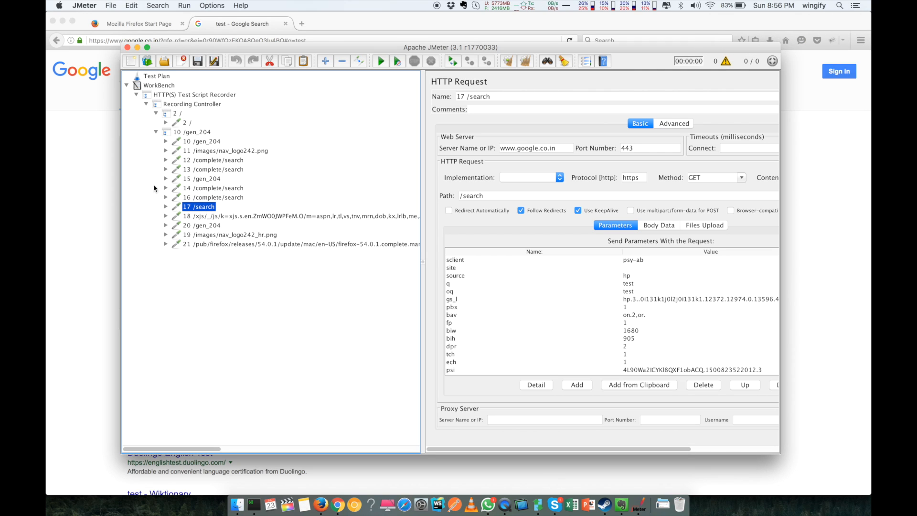
pyautogui.click(210, 196)
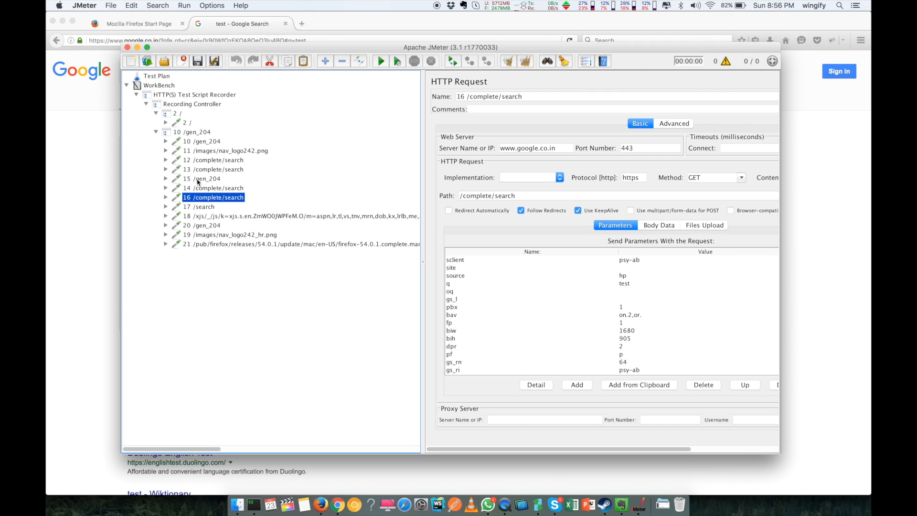
pyautogui.click(205, 141)
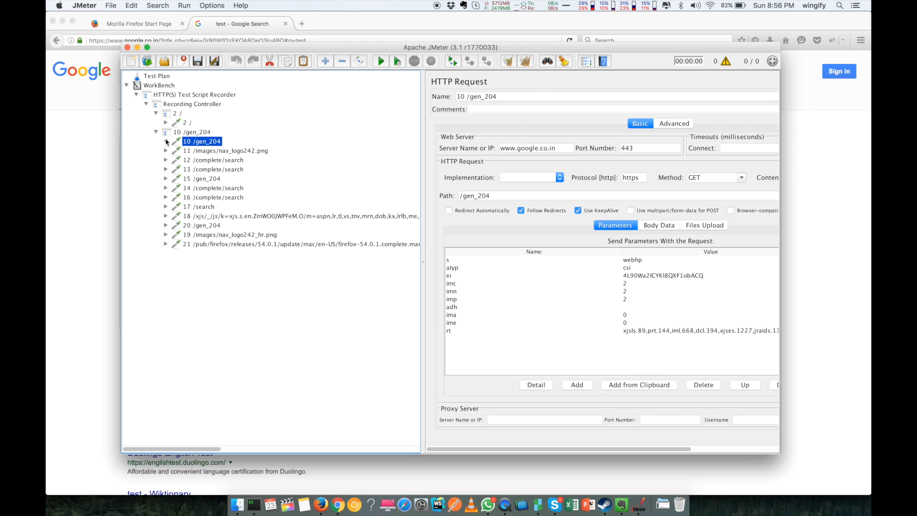
pyautogui.click(166, 141)
pyautogui.click(207, 151)
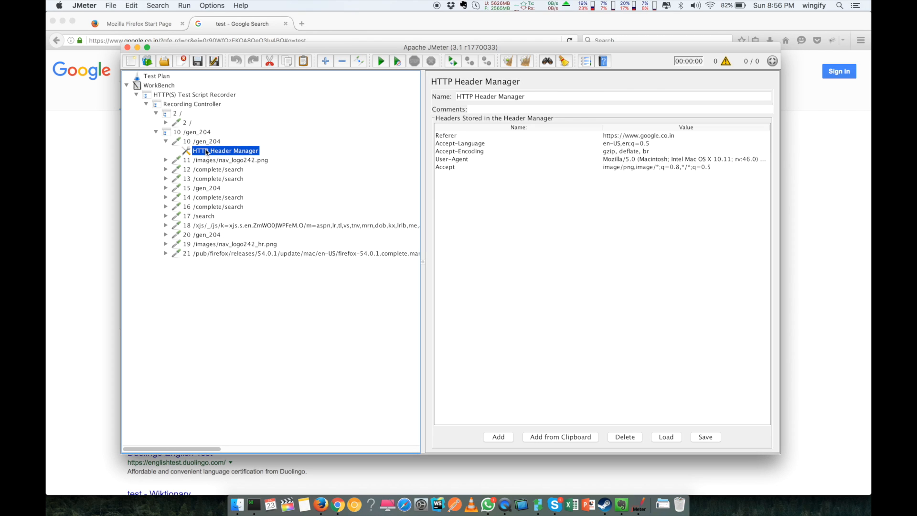
pyautogui.click(166, 142)
pyautogui.click(205, 142)
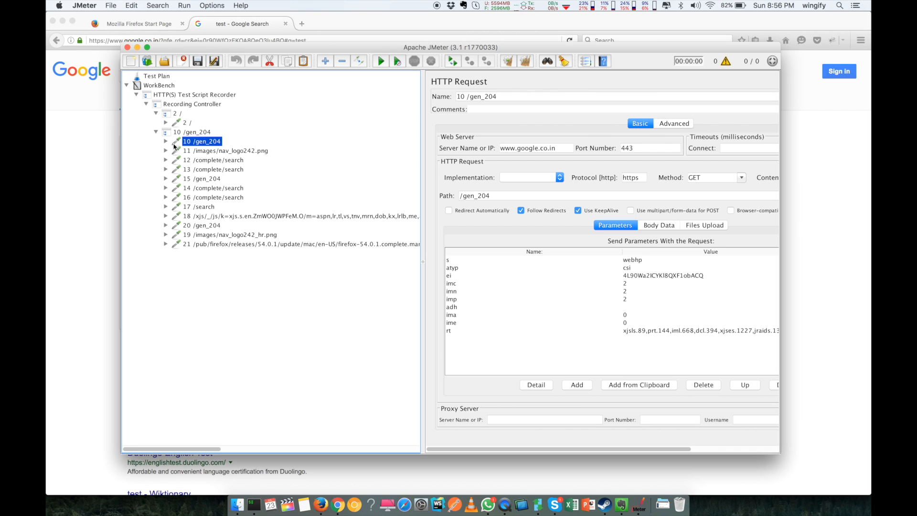
pyautogui.rightClick(189, 142)
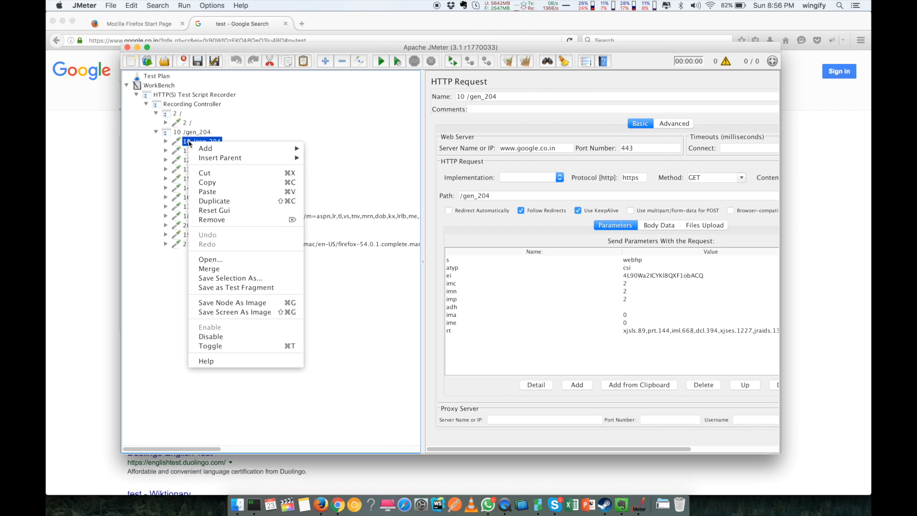
pyautogui.click(223, 220)
pyautogui.click(537, 273)
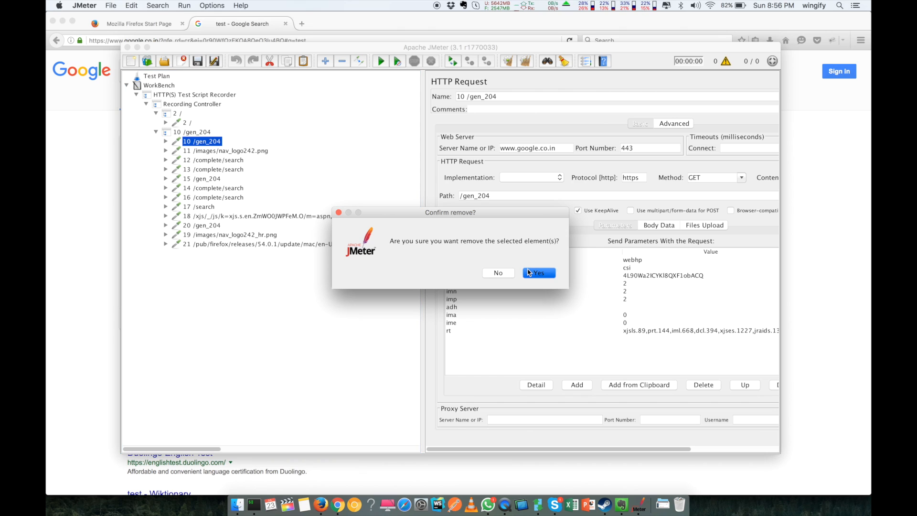
# Step: Inspect the remaining recorded requests 11 to 17, noting 17 /search's q=test parameter
pyautogui.click(208, 142)
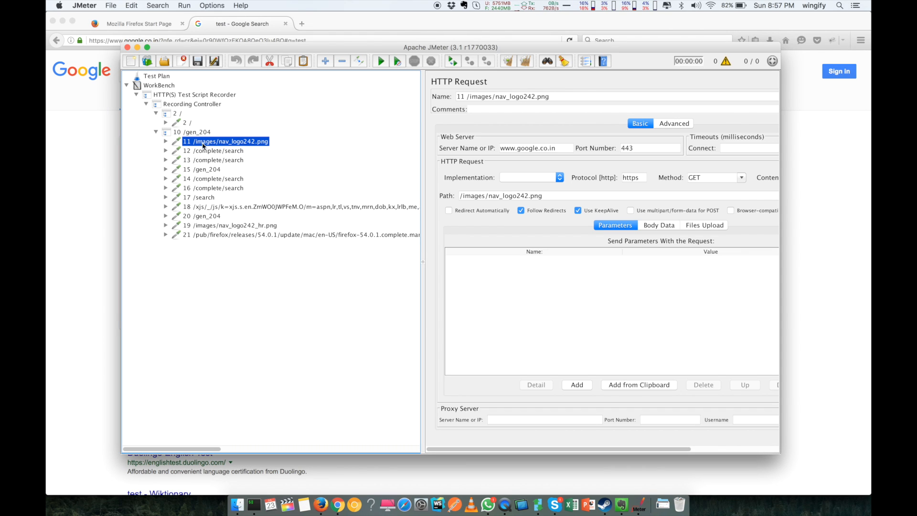
pyautogui.click(201, 153)
pyautogui.click(204, 162)
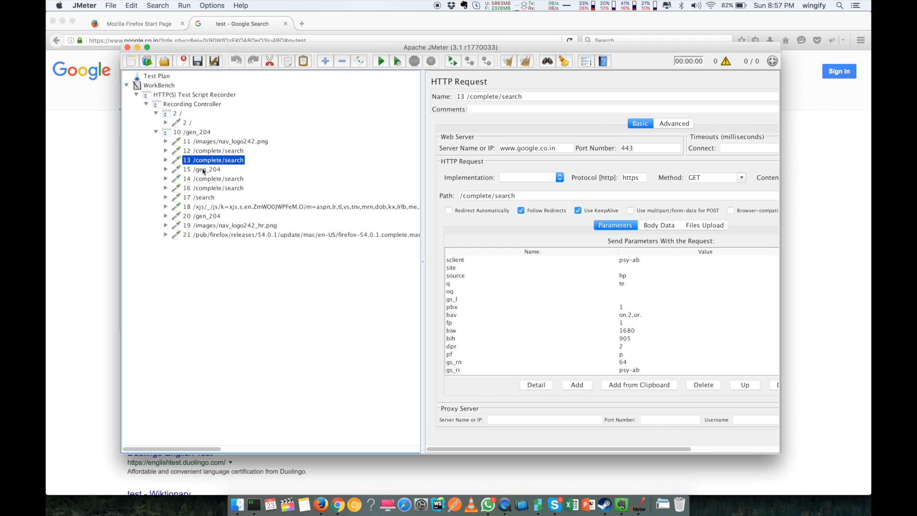
pyautogui.click(205, 170)
pyautogui.click(209, 179)
pyautogui.click(210, 189)
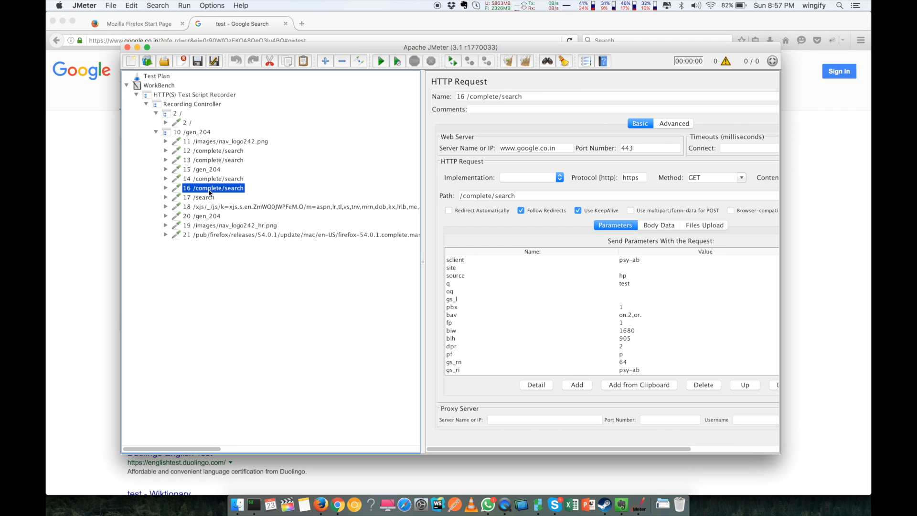
pyautogui.click(210, 199)
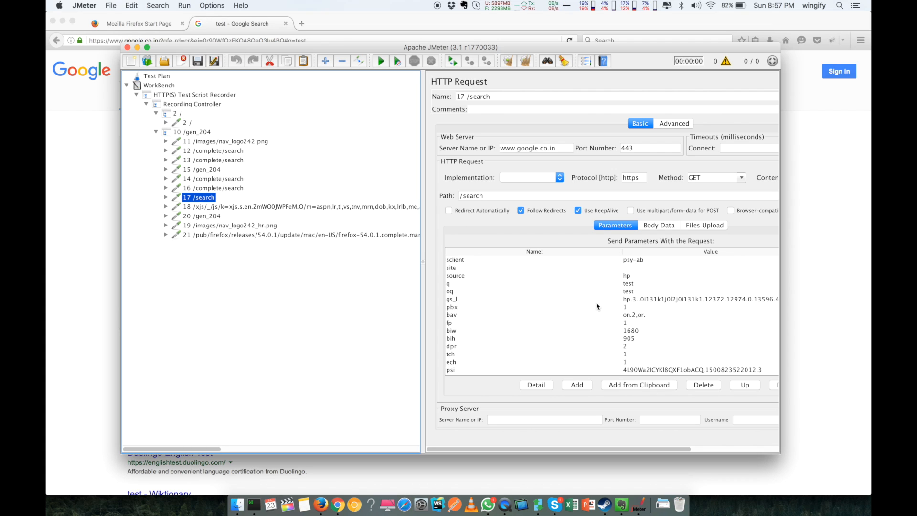
pyautogui.click(510, 285)
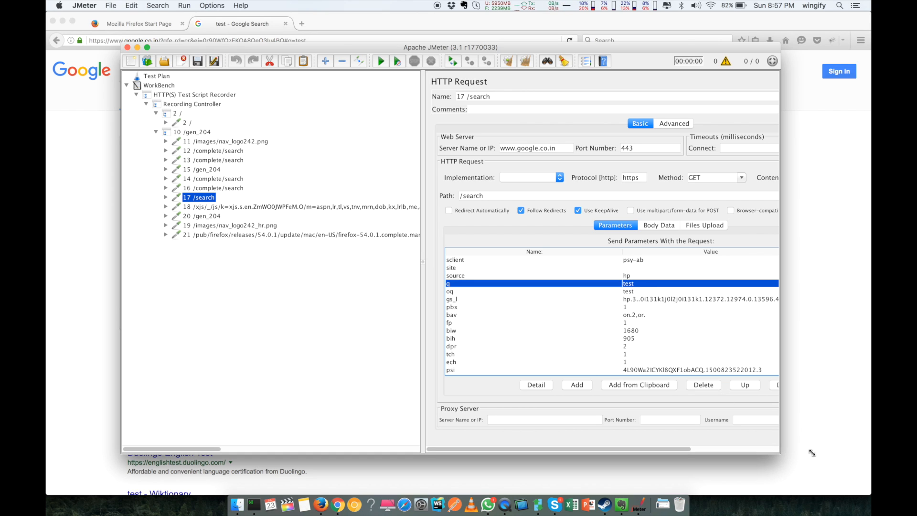
# Step: Enlarge the JMeter window, toggle the WorkBench tree and select the Test Plan
pyautogui.moveTo(781, 455); pyautogui.dragTo(865, 462)
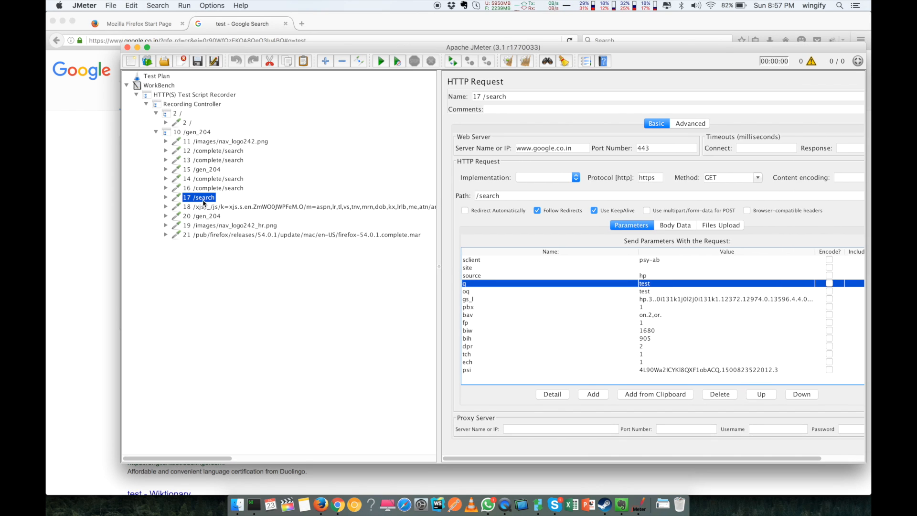
pyautogui.click(127, 85)
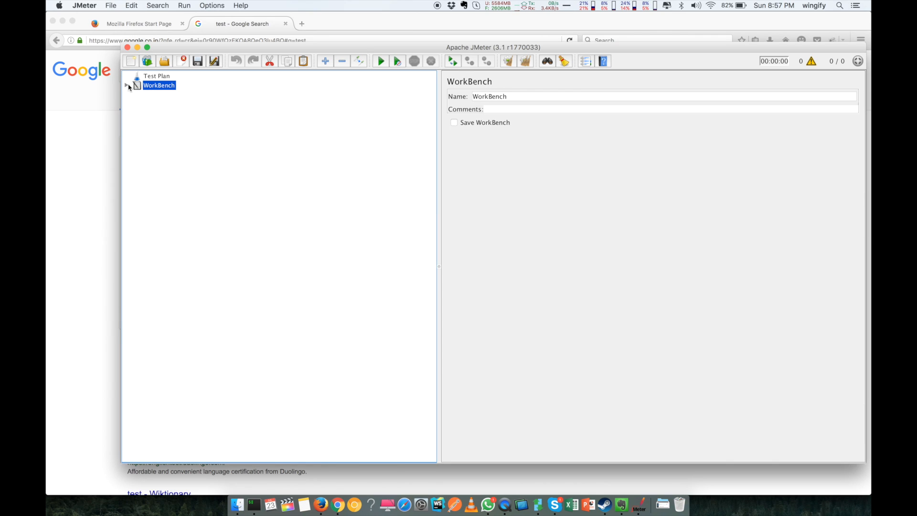
pyautogui.click(127, 85)
pyautogui.click(157, 76)
# Step: Add a Thread Group under the Test Plan via Threads (Users)
pyautogui.rightClick(159, 78)
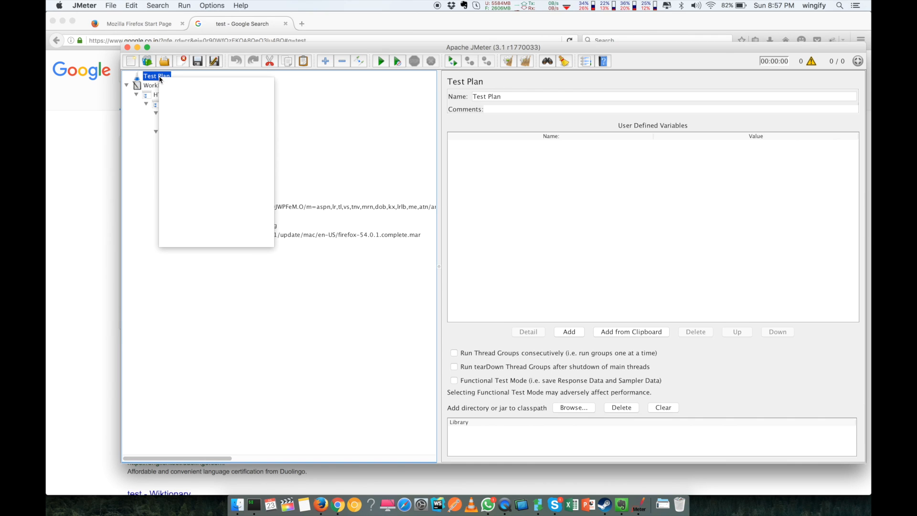
pyautogui.moveTo(204, 85)
pyautogui.moveTo(310, 84)
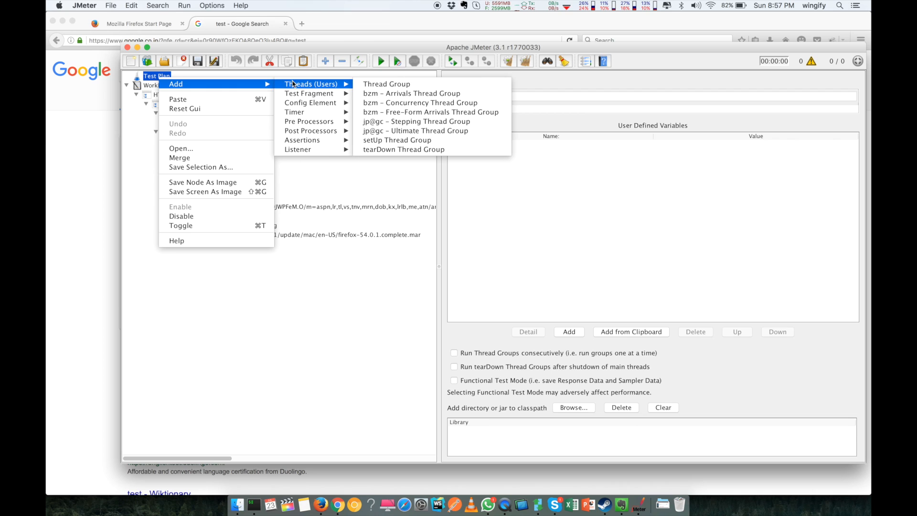
pyautogui.click(370, 84)
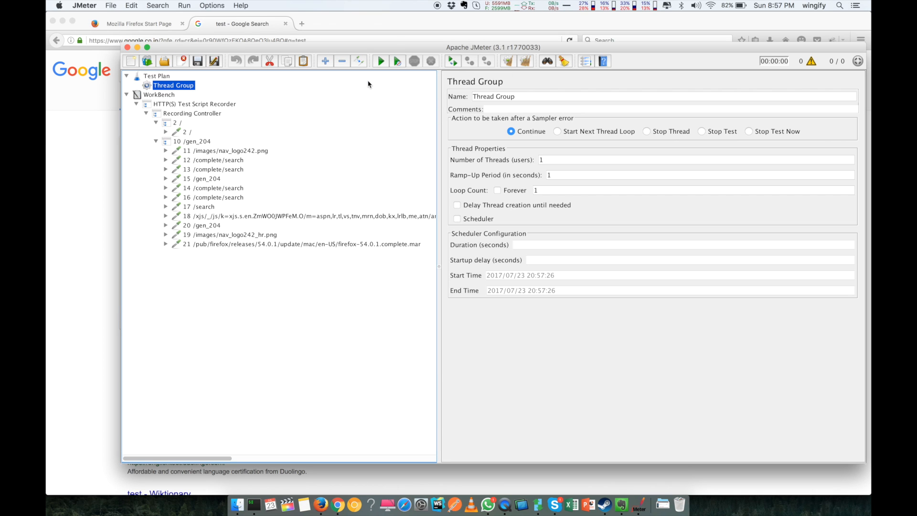
# Step: Name the thread group Users1, leaving 1 thread and a loop count of 1
pyautogui.click(509, 94)
pyautogui.tripleClick(503, 98)
pyautogui.click(503, 98)
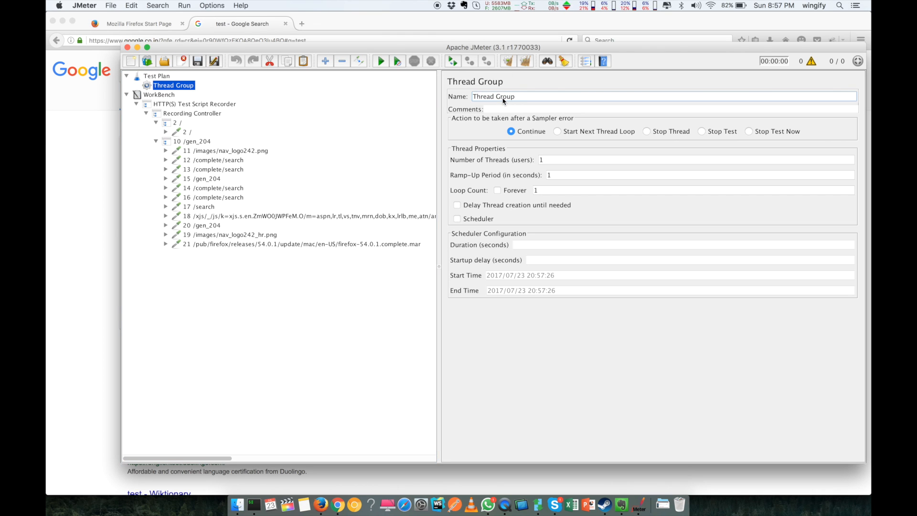
pyautogui.write('Users')
pyautogui.press('super+a')
pyautogui.write('Y')
pyautogui.click(556, 162)
pyautogui.moveTo(556, 163); pyautogui.dragTo(531, 163)
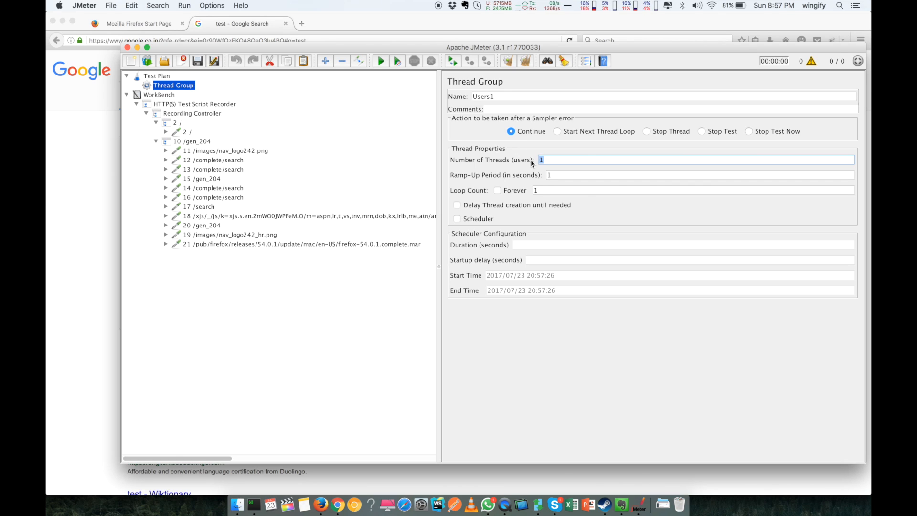
pyautogui.doubleClick(540, 191)
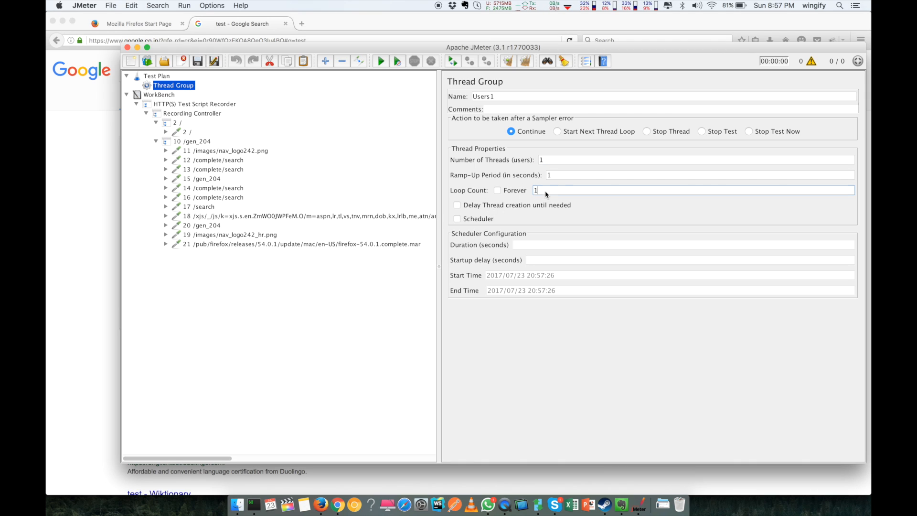
pyautogui.click(169, 90)
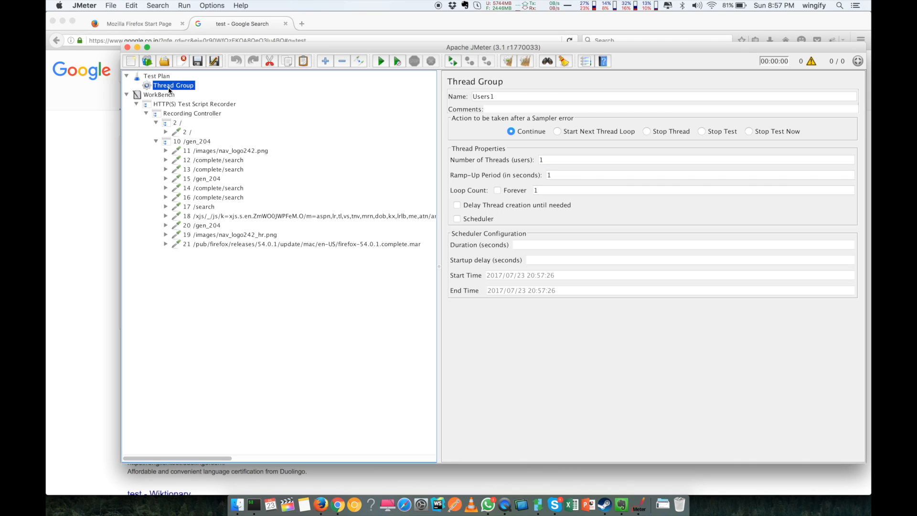
pyautogui.click(187, 132)
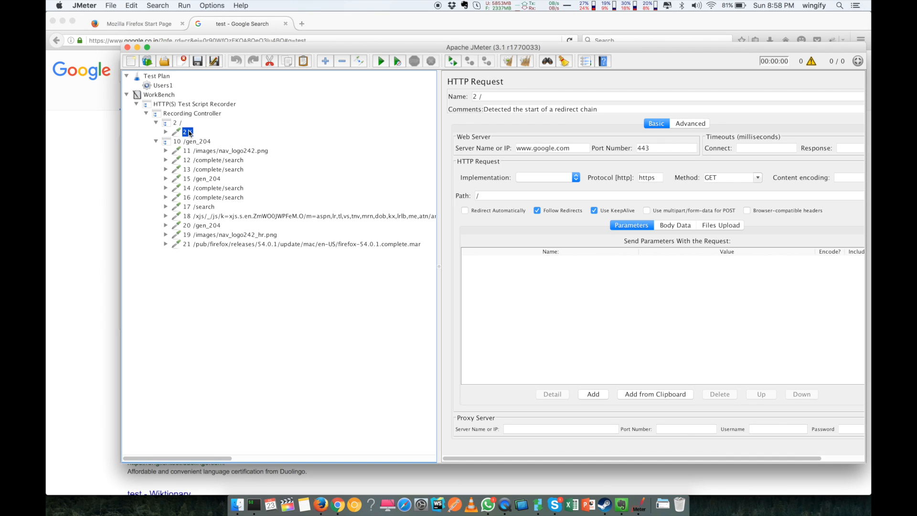
pyautogui.moveTo(189, 133); pyautogui.dragTo(167, 87)
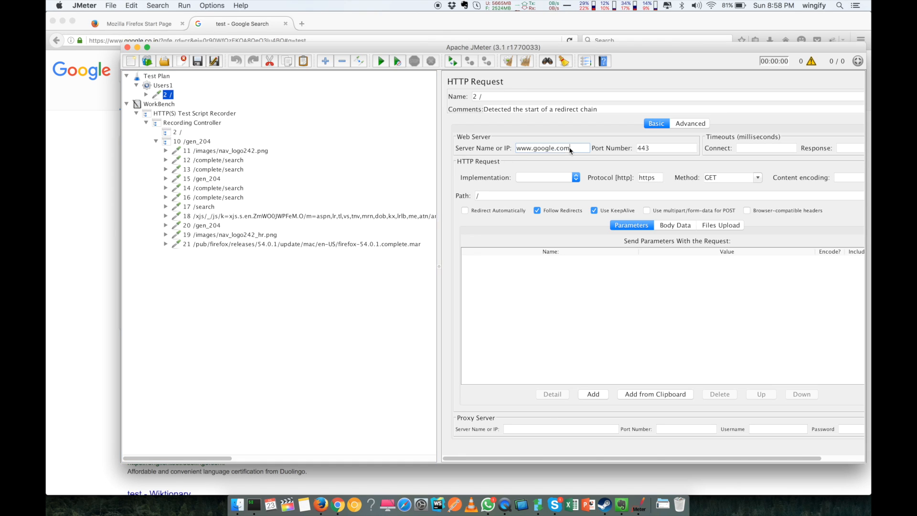
pyautogui.moveTo(574, 149); pyautogui.dragTo(516, 149)
pyautogui.click(656, 151)
pyautogui.moveTo(656, 150); pyautogui.dragTo(633, 150)
pyautogui.moveTo(719, 180); pyautogui.dragTo(669, 178)
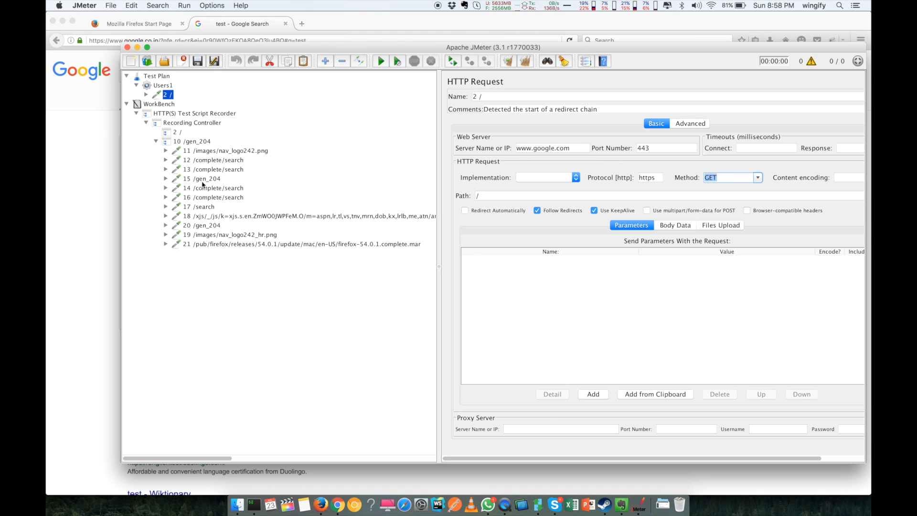
# Step: Move the 17 /search request into Users1 and rename it 'search to google'
pyautogui.click(195, 207)
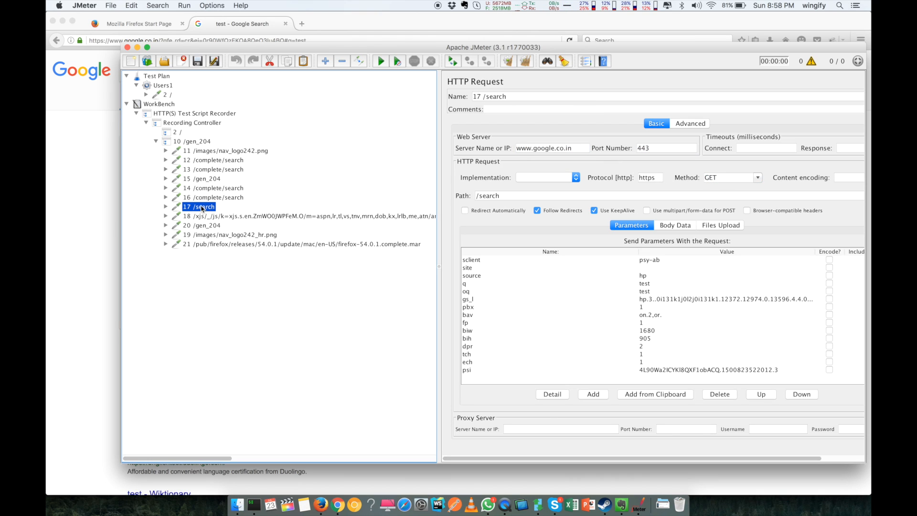
pyautogui.moveTo(203, 209); pyautogui.dragTo(164, 88)
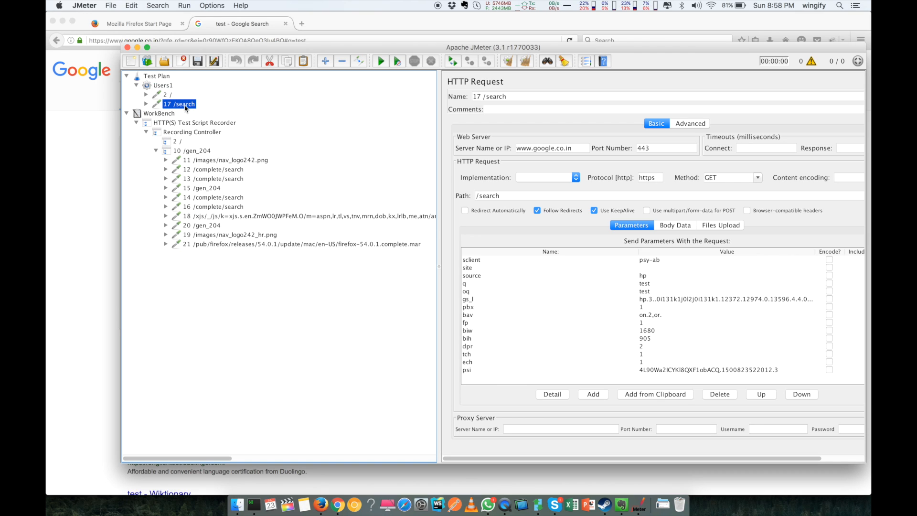
pyautogui.click(509, 96)
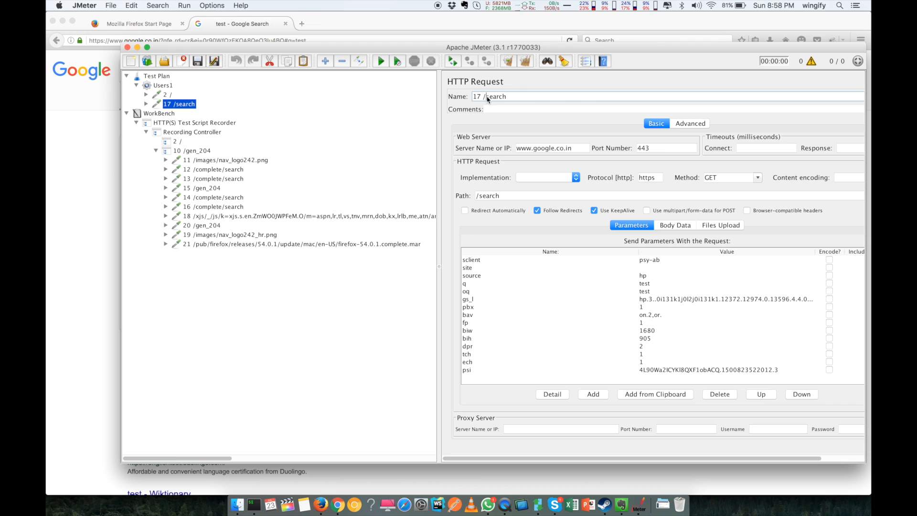
pyautogui.moveTo(486, 96); pyautogui.dragTo(455, 97)
pyautogui.press('BackSpace')
pyautogui.write('to goog;l')
pyautogui.click(525, 97)
pyautogui.press('BackSpace')
# Step: Rename the 2 / request to 'go google' and begin saving the test plan
pyautogui.click(167, 95)
pyautogui.doubleClick(492, 100)
pyautogui.tripleClick(492, 101)
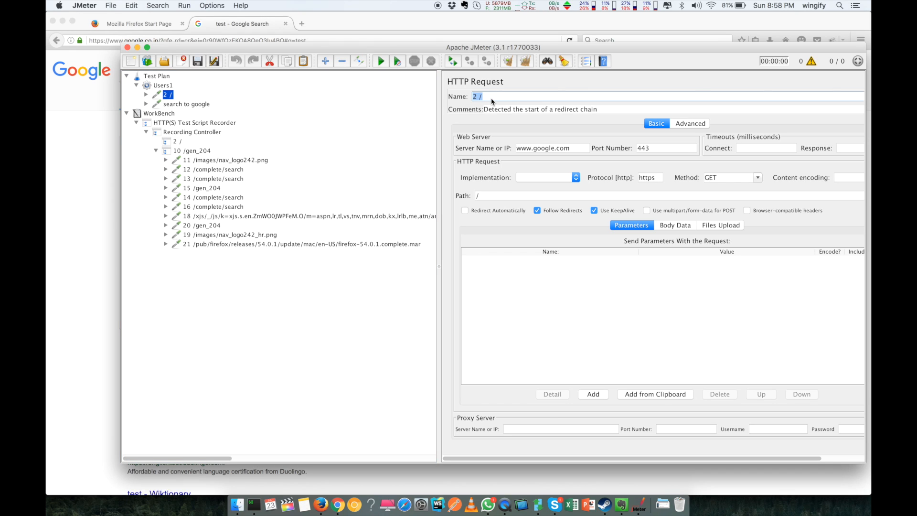
pyautogui.write('go google')
pyautogui.click(198, 60)
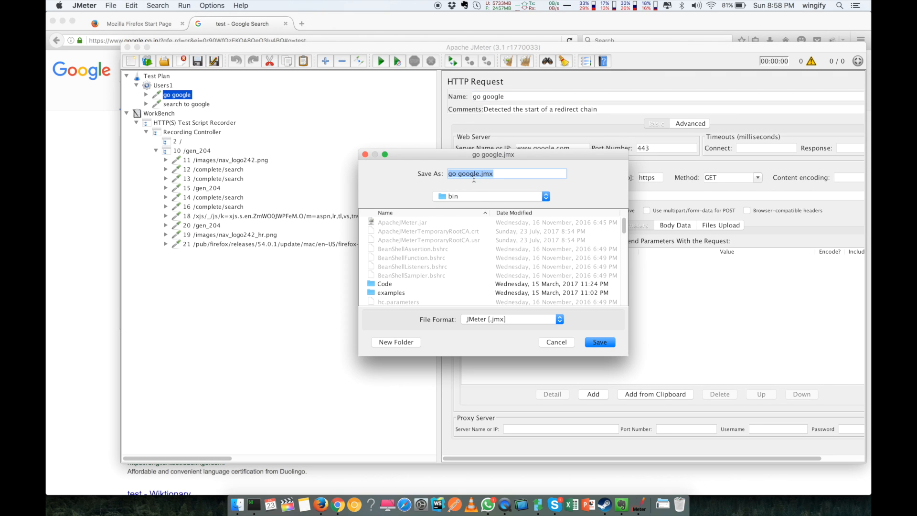
# Step: Save the test plan as tt.jmx
pyautogui.click(480, 174)
pyautogui.moveTo(479, 173); pyautogui.dragTo(429, 177)
pyautogui.write('tt')
pyautogui.press('Return')
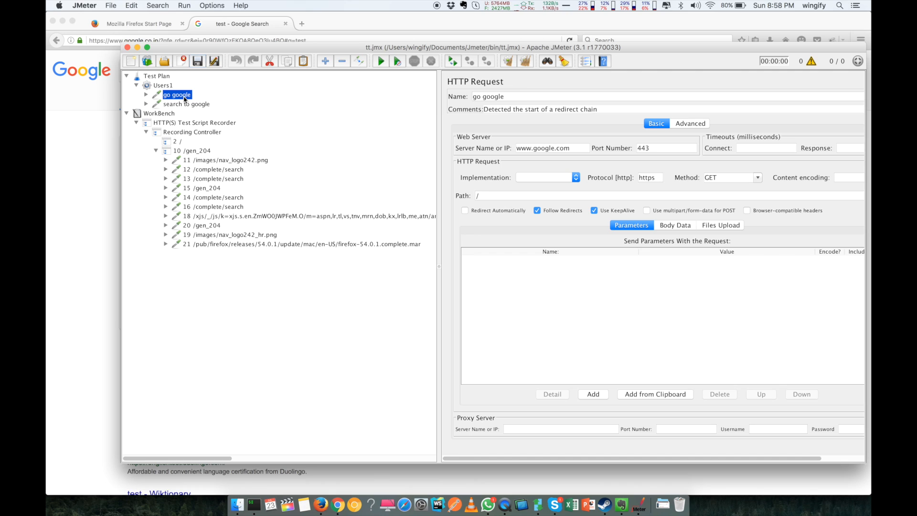
# Step: Look over the Users1 and remaining recorded requests, then collapse WorkBench and select go google
pyautogui.click(184, 96)
pyautogui.click(185, 105)
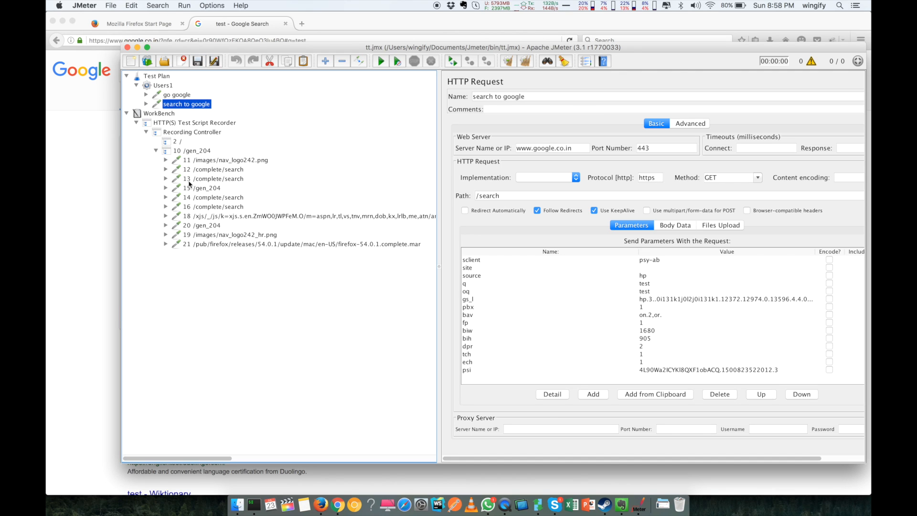
pyautogui.click(197, 235)
pyautogui.press('Up')
pyautogui.click(199, 245)
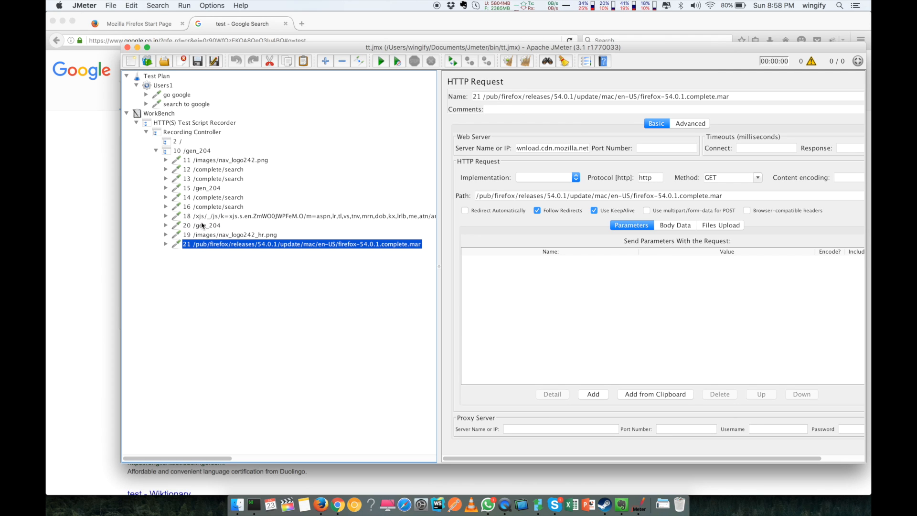
pyautogui.click(203, 226)
pyautogui.click(209, 210)
pyautogui.scroll(-3, 574, 345)
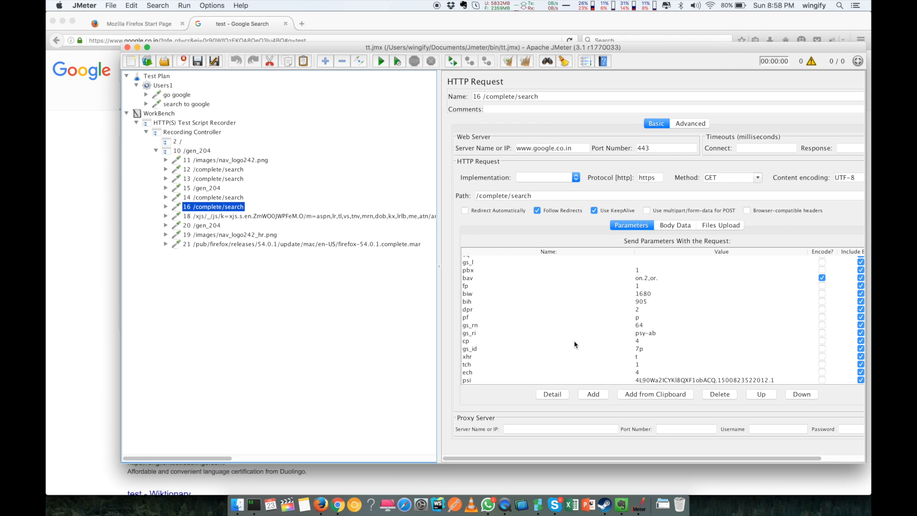
pyautogui.scroll(3, 575, 344)
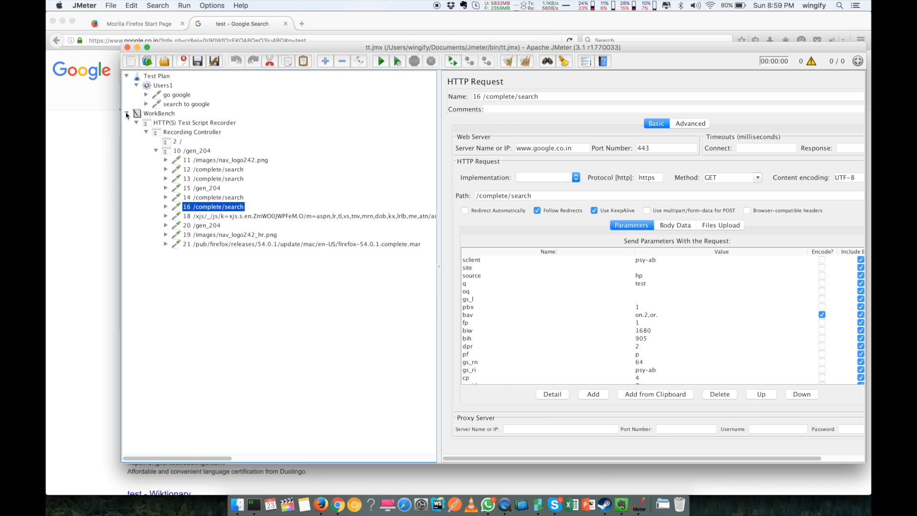
pyautogui.click(127, 114)
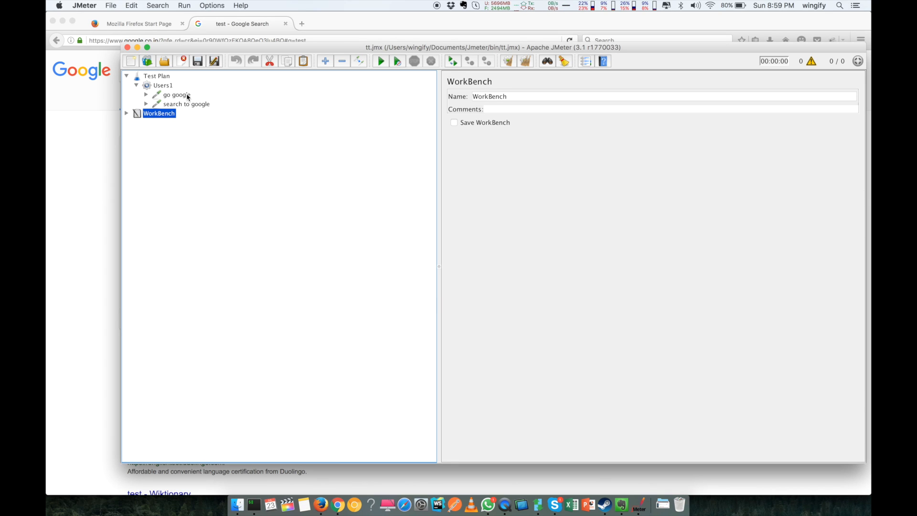
pyautogui.click(187, 96)
# Step: Add a View Results Tree listener under Users1 via Add > Listener, then open it
pyautogui.click(188, 105)
pyautogui.click(165, 86)
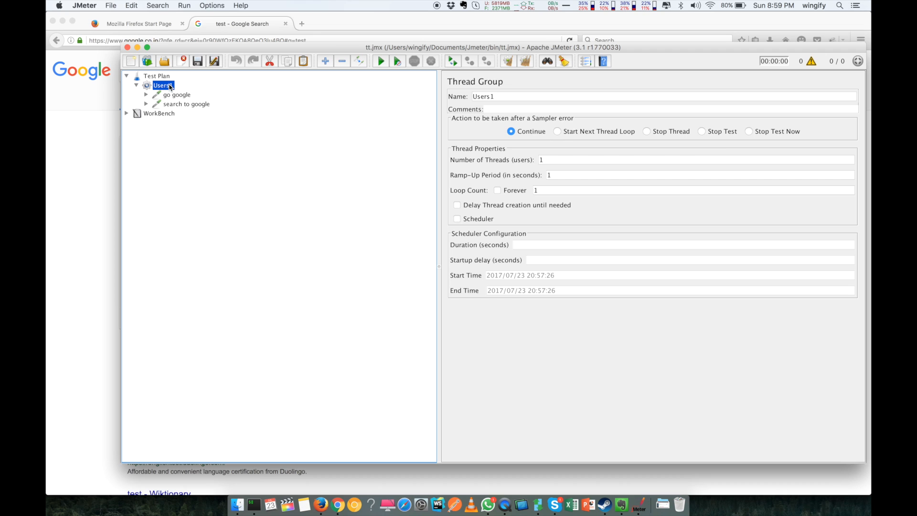
pyautogui.click(163, 77)
pyautogui.rightClick(166, 87)
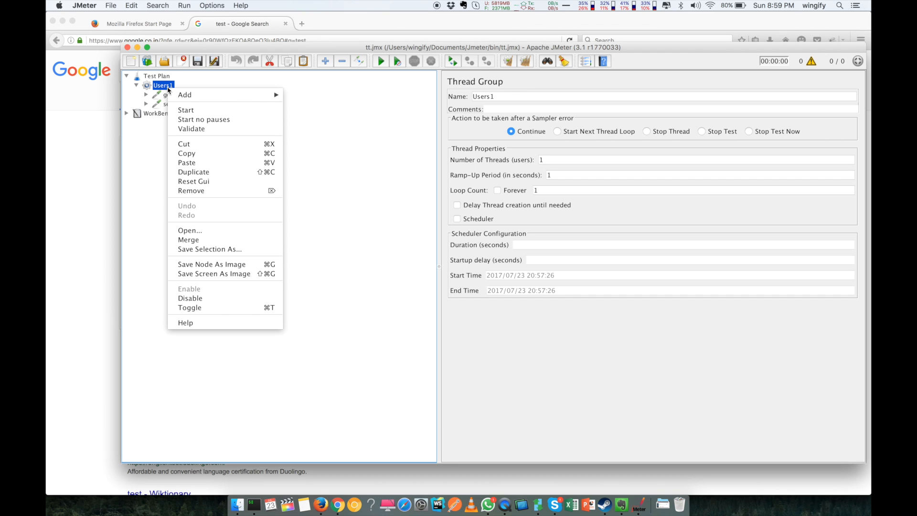
pyautogui.moveTo(273, 95)
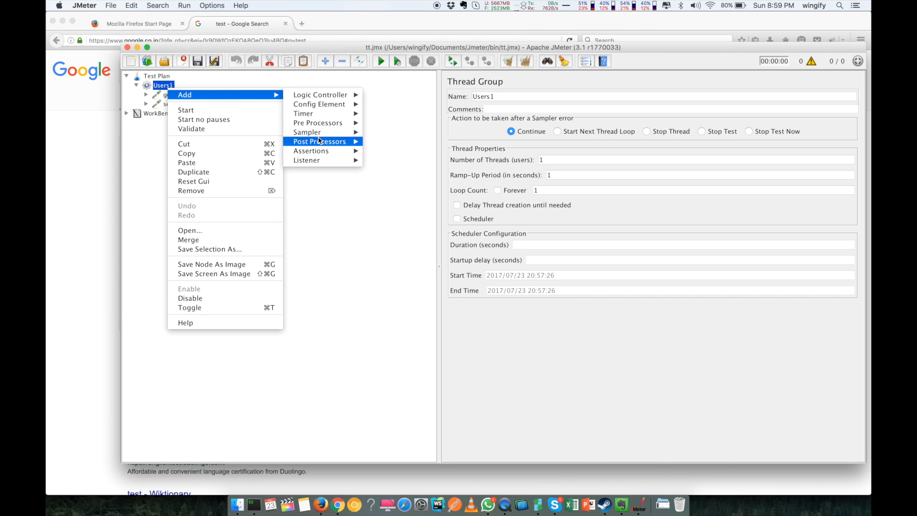
pyautogui.moveTo(322, 161)
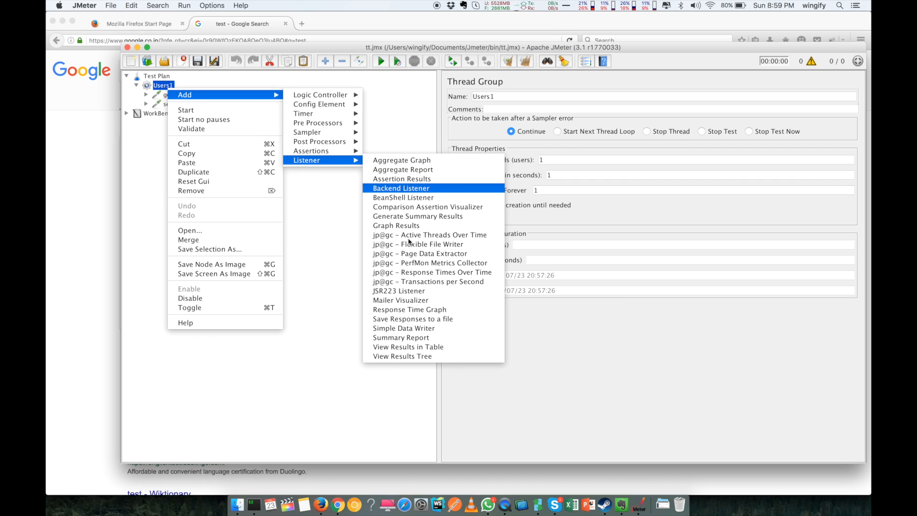
pyautogui.click(389, 358)
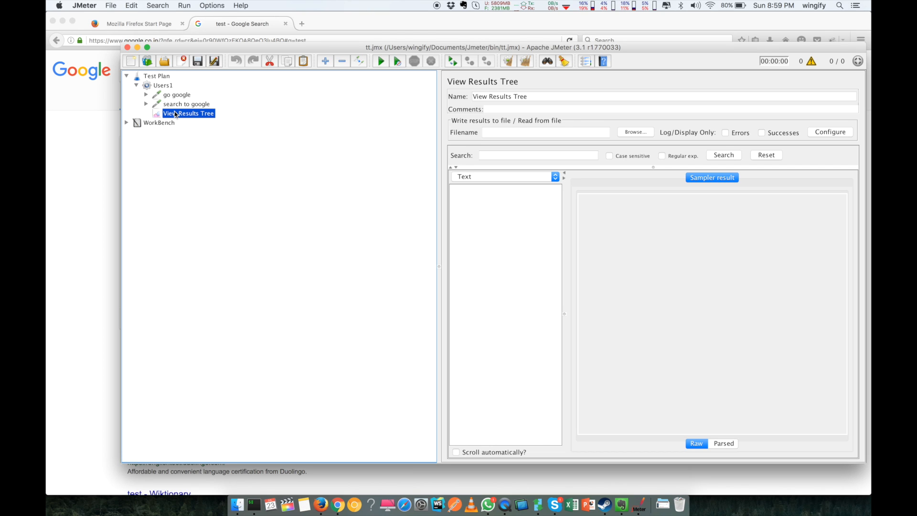
pyautogui.click(168, 90)
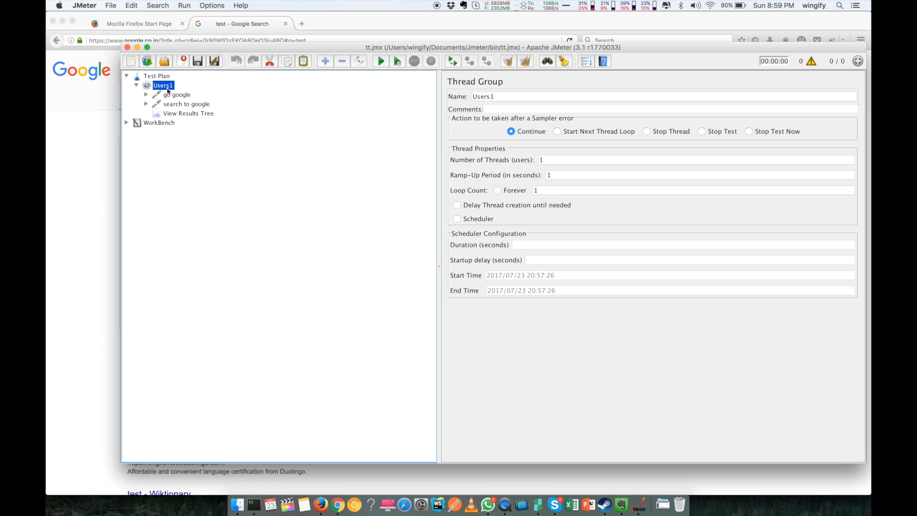
pyautogui.click(174, 114)
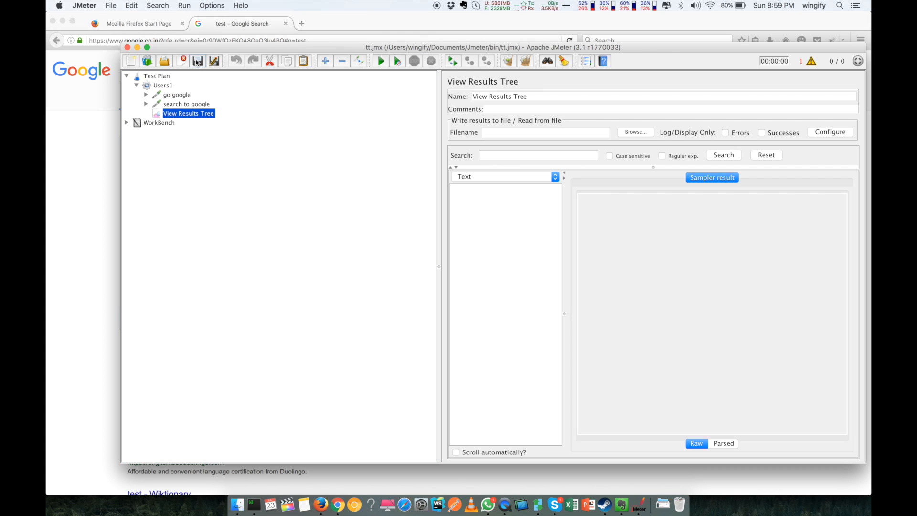
pyautogui.click(164, 86)
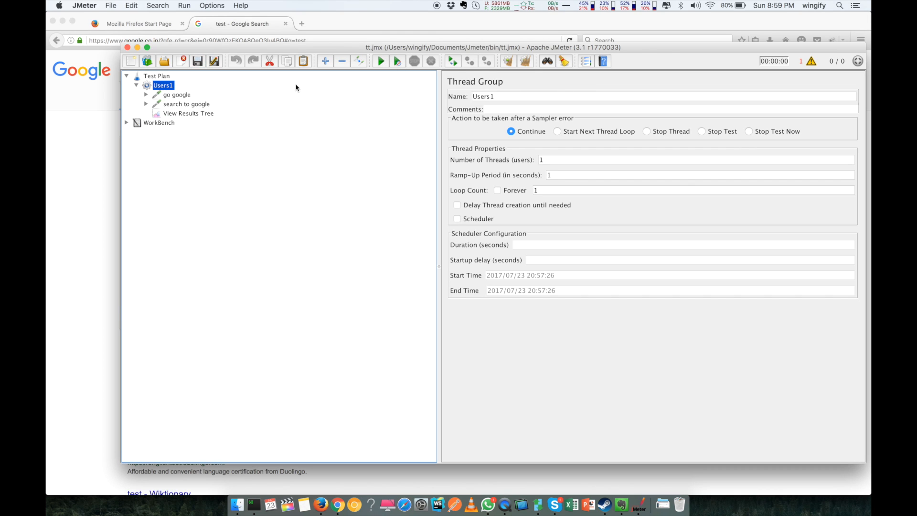
pyautogui.click(204, 115)
# Step: Run the test plan with Cmd+R and review the go google and search to google sample results
pyautogui.press('super+r')
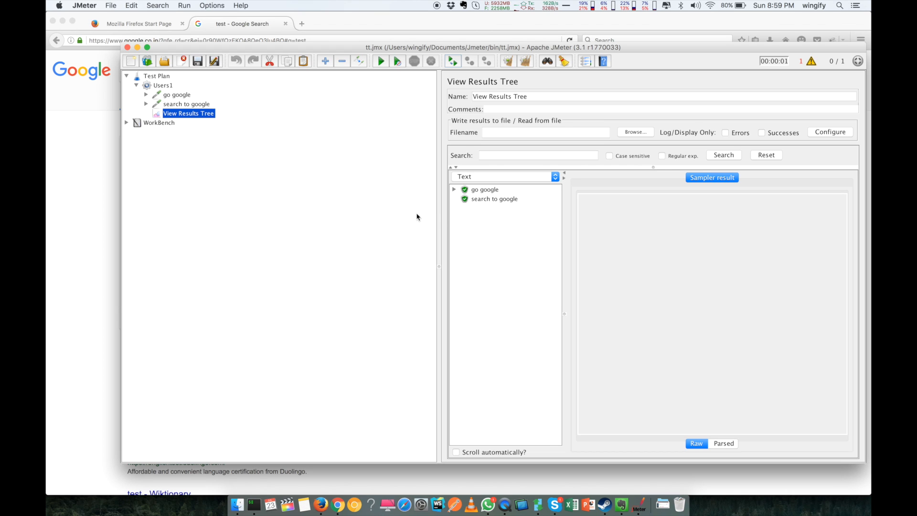
pyautogui.click(474, 198)
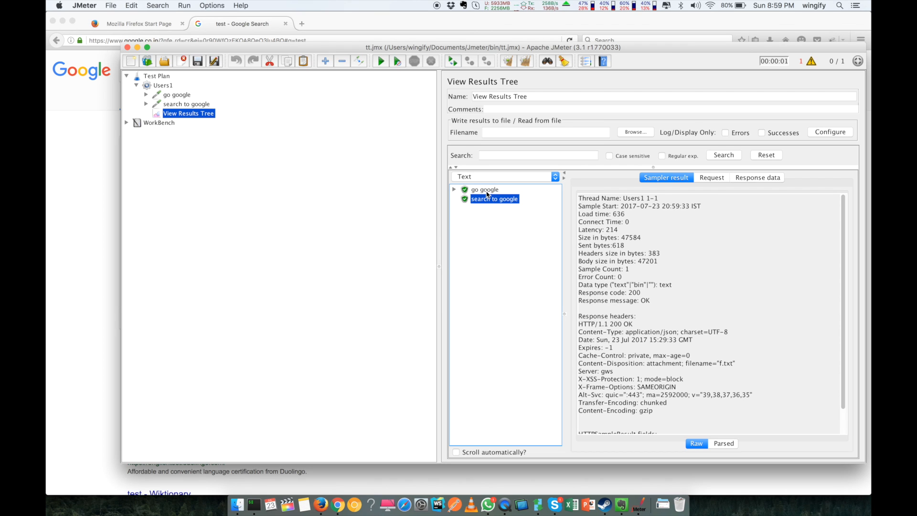
pyautogui.click(486, 190)
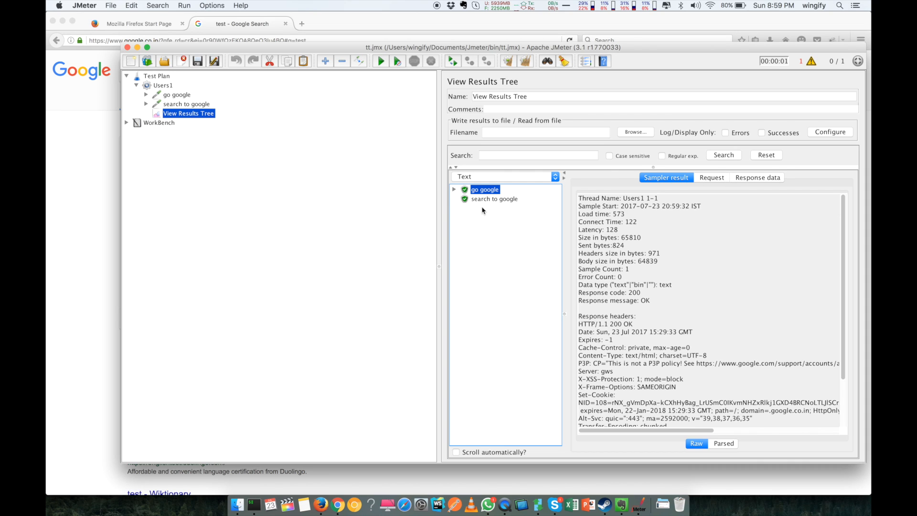
pyautogui.click(494, 199)
pyautogui.scroll(-2, 595, 333)
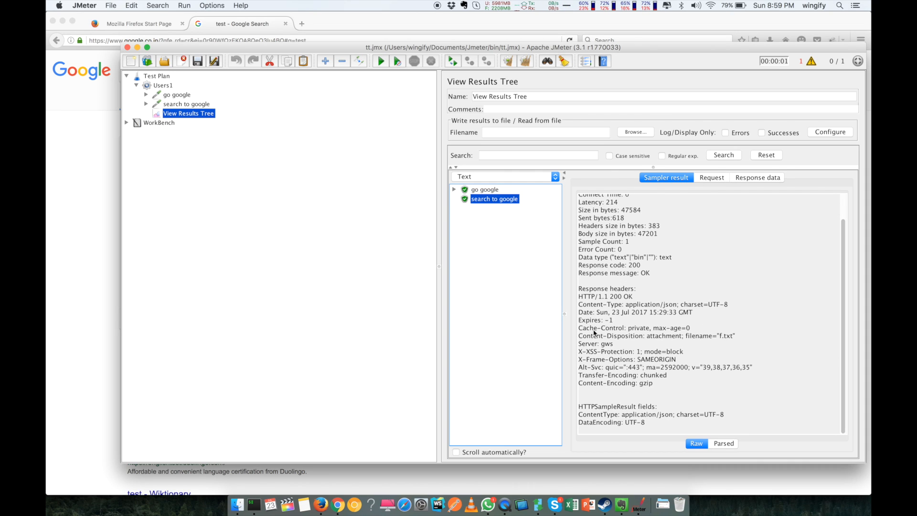
pyautogui.scroll(2, 647, 272)
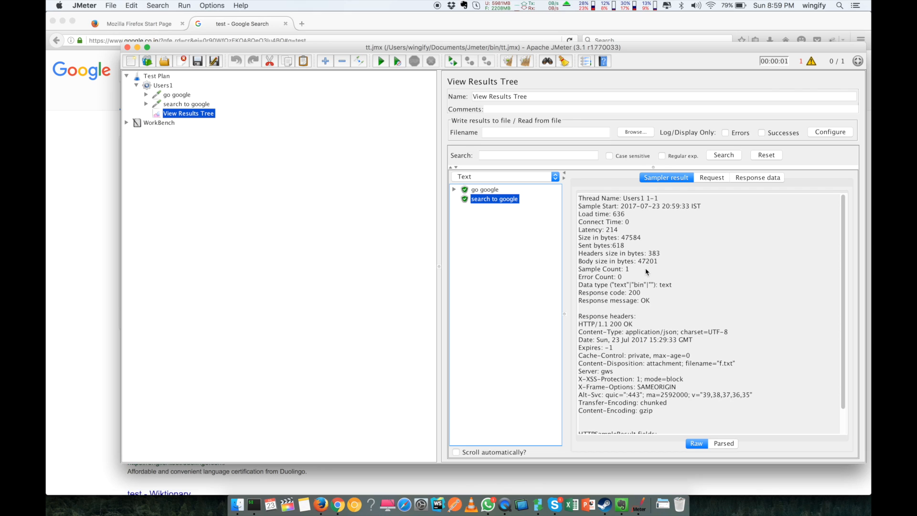
pyautogui.moveTo(613, 285); pyautogui.dragTo(672, 286)
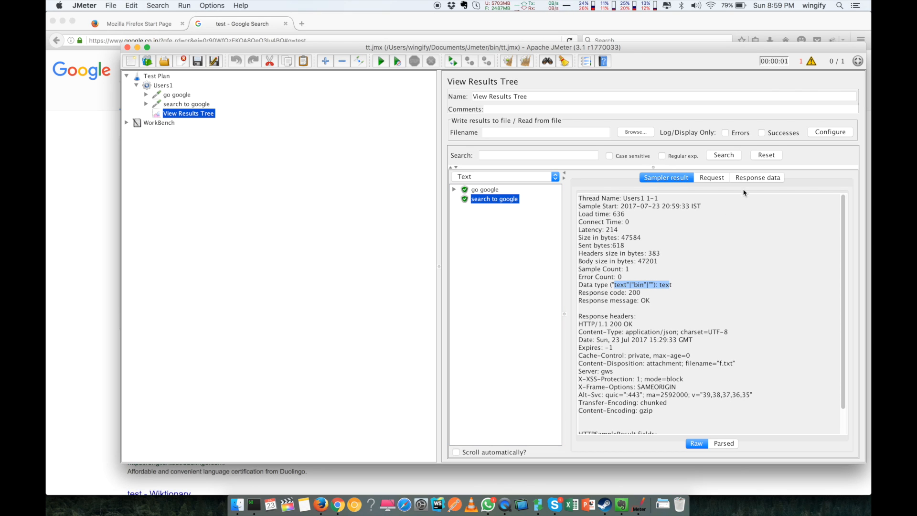
# Step: Show the Response data returned for search to google and scroll across it
pyautogui.click(751, 179)
pyautogui.hscroll(15, 647, 271)
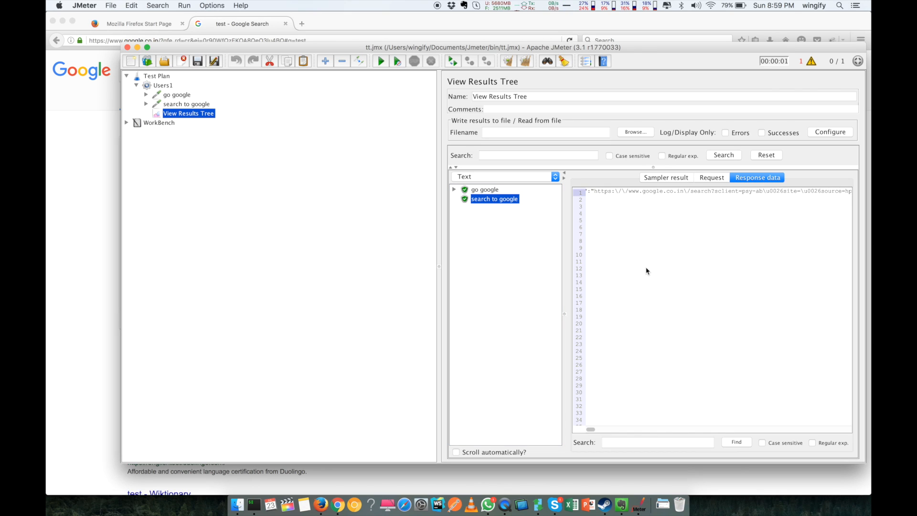
pyautogui.hscroll(15, 647, 271)
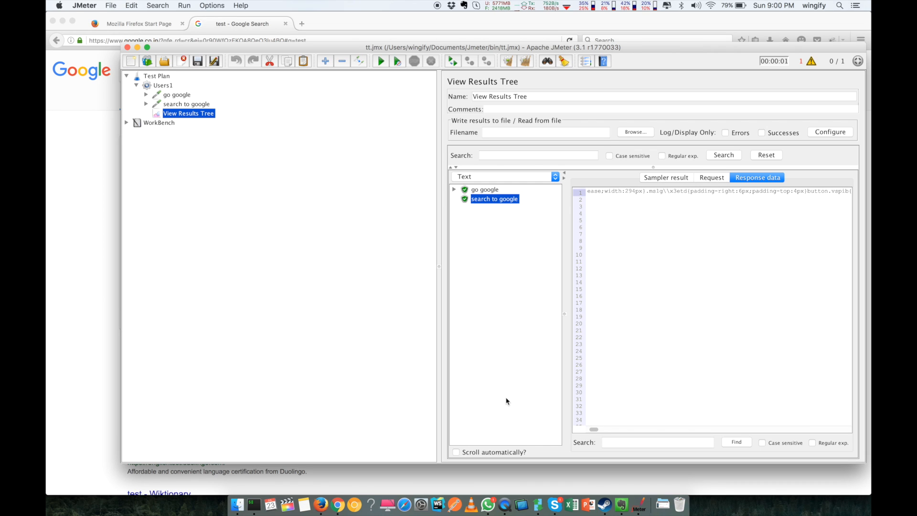
# Step: Inspect search to google's HTTP Header Manager and go google's settings, then return to View Results Tree
pyautogui.doubleClick(175, 106)
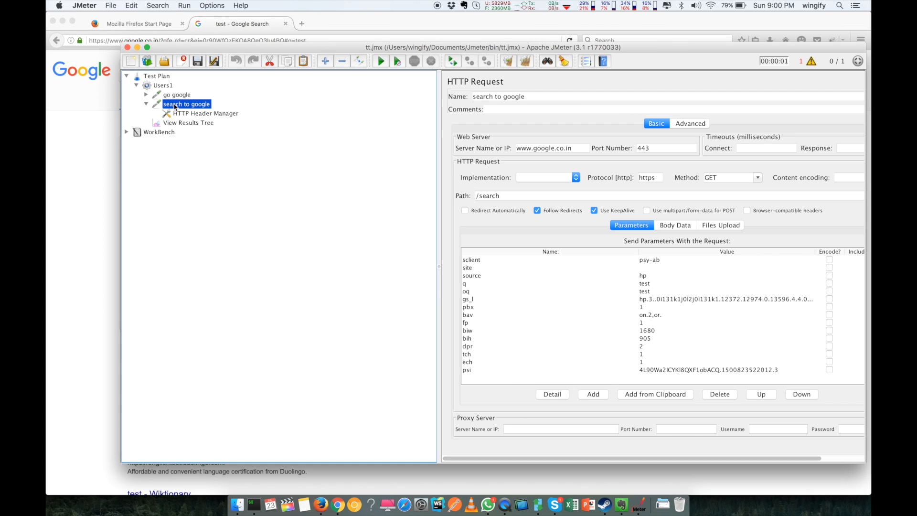
pyautogui.click(179, 123)
pyautogui.click(188, 116)
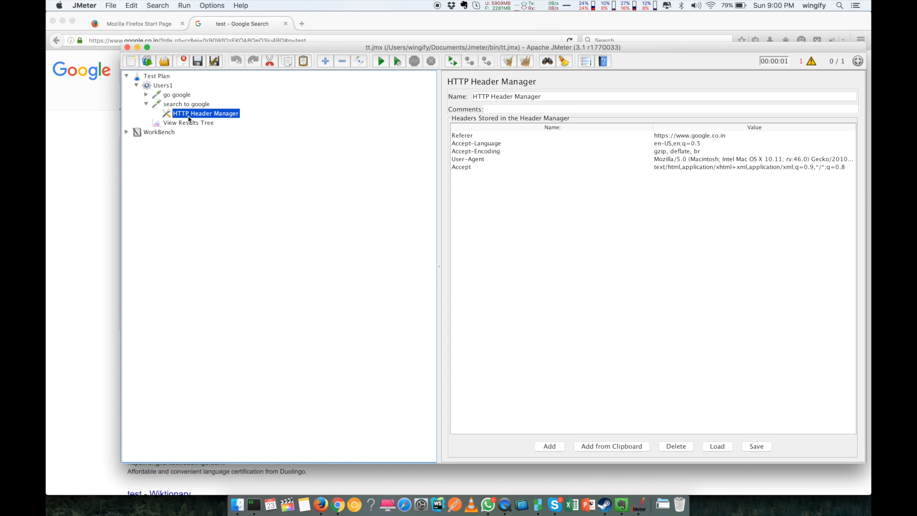
pyautogui.click(147, 104)
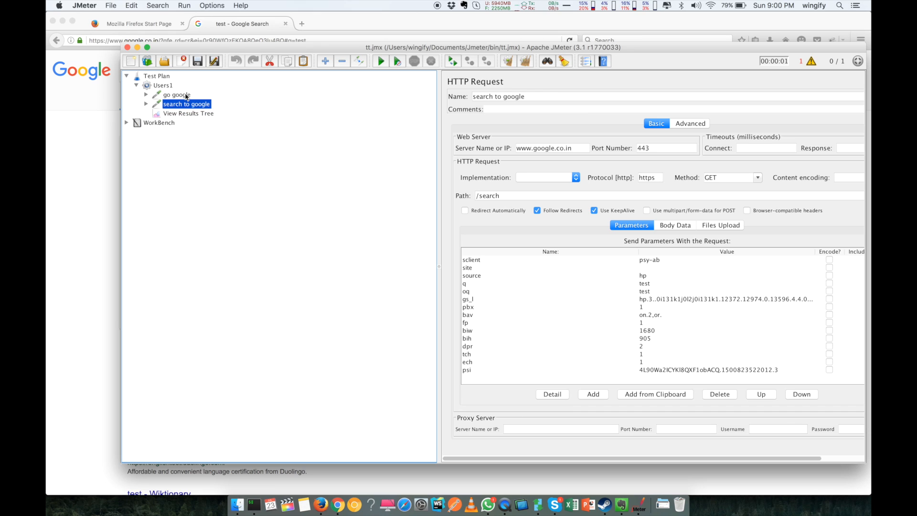
pyautogui.click(177, 95)
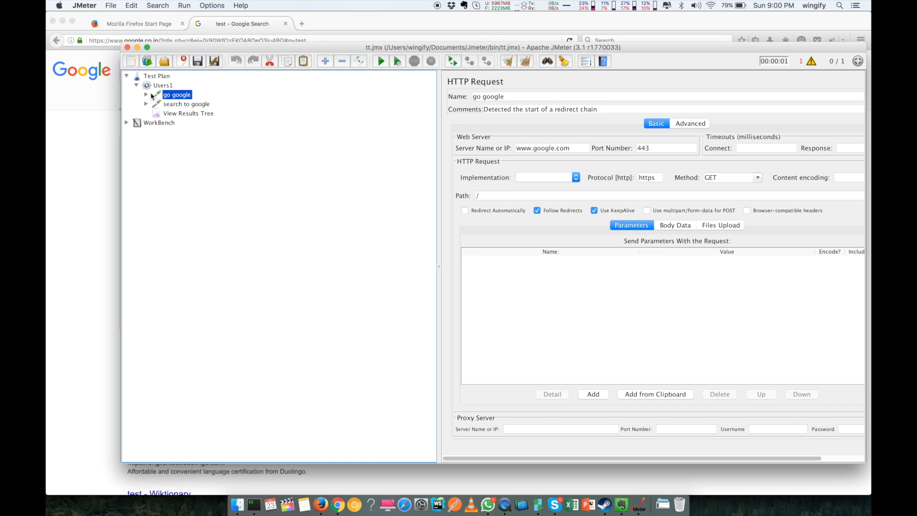
pyautogui.click(183, 109)
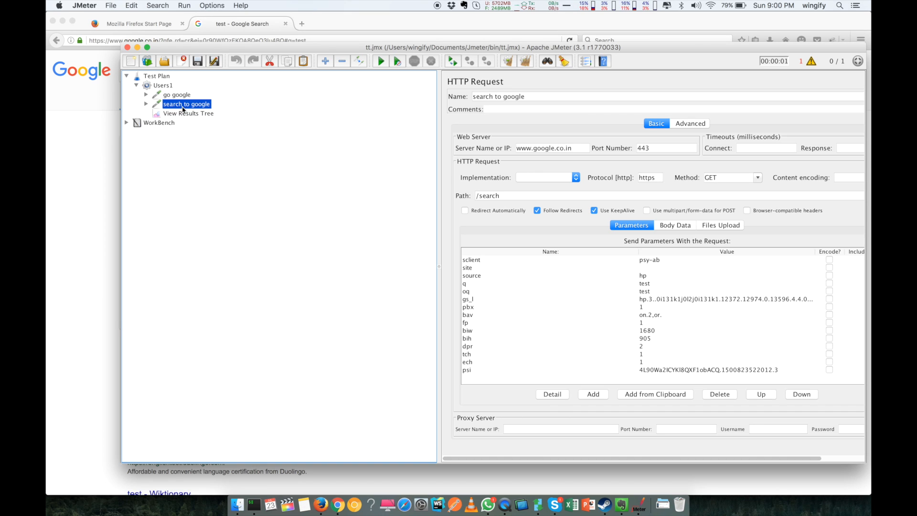
pyautogui.click(185, 114)
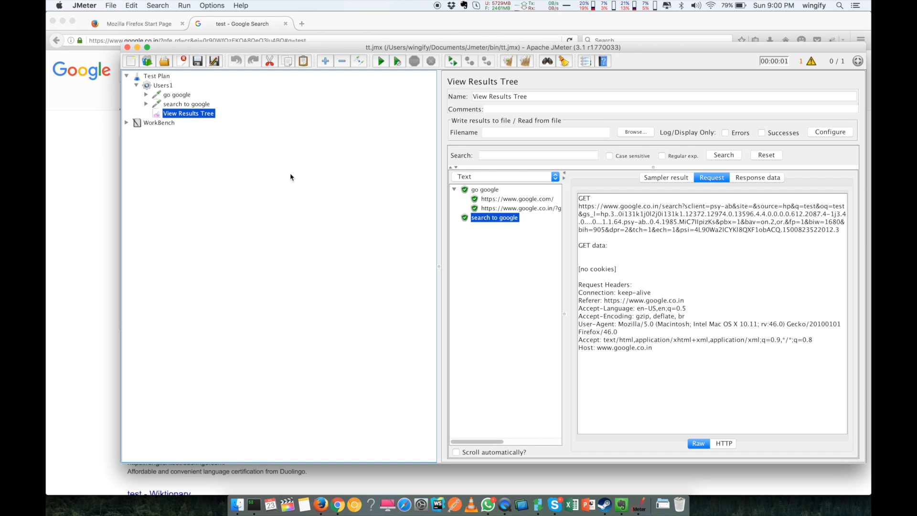